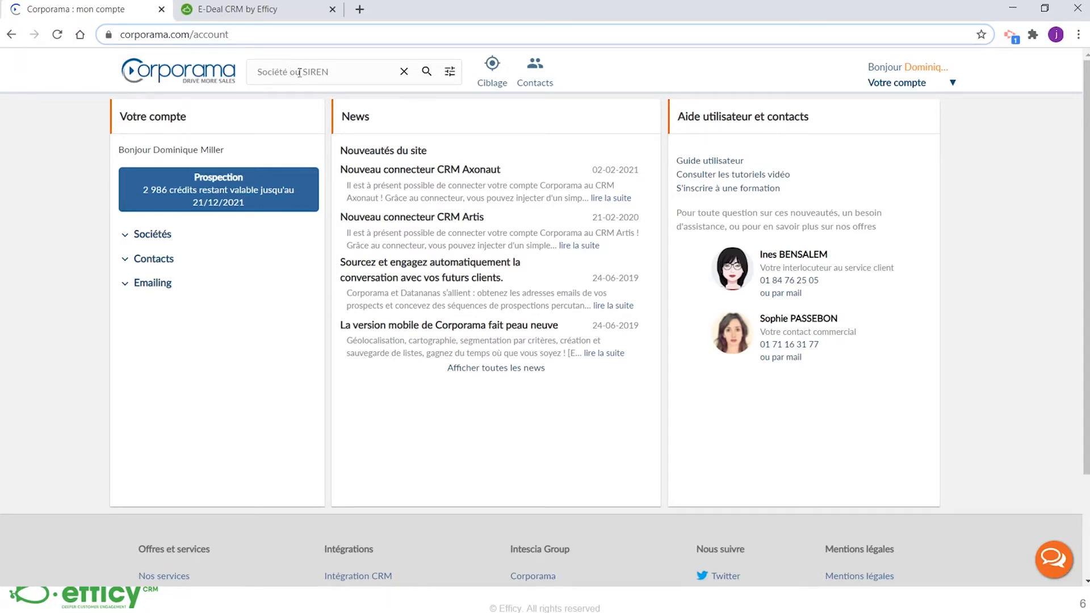
Start a company targeting search and filter the activity by Agriculture / Pêche and Energie/Environnement
click(491, 82)
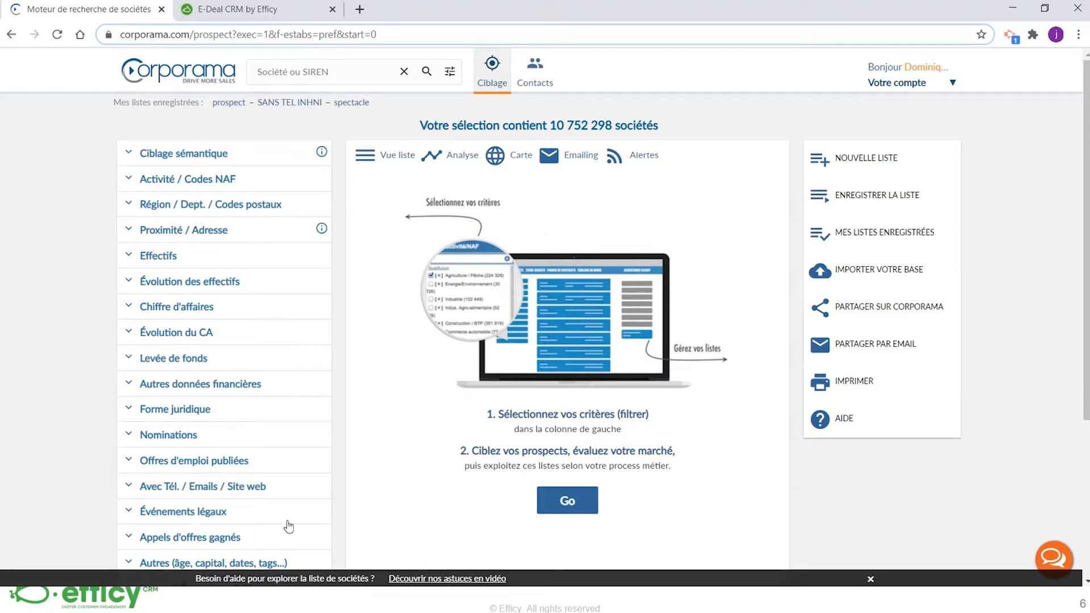
click(199, 183)
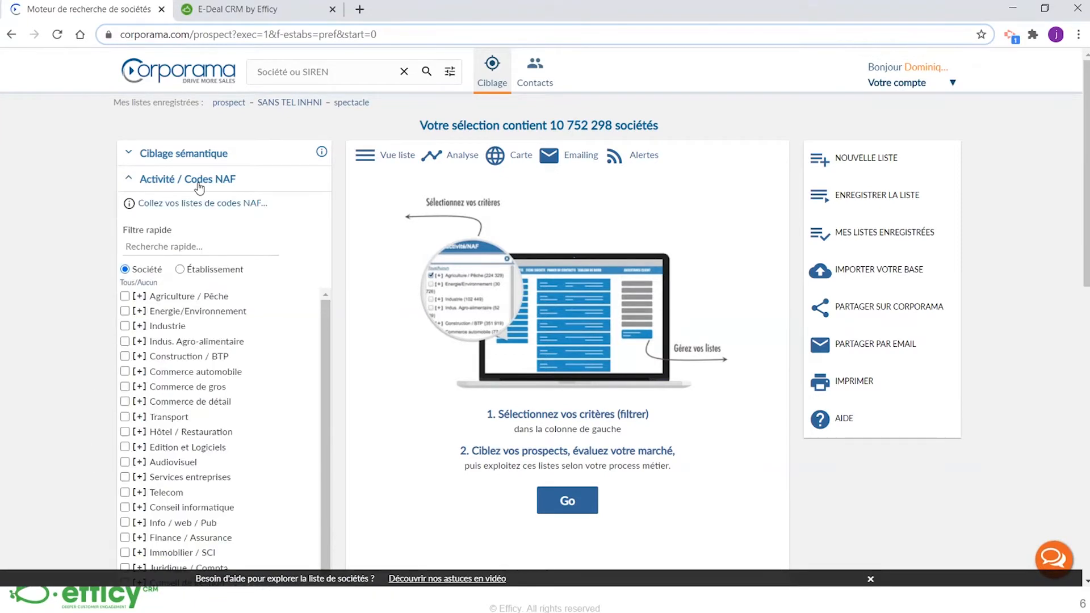
click(126, 297)
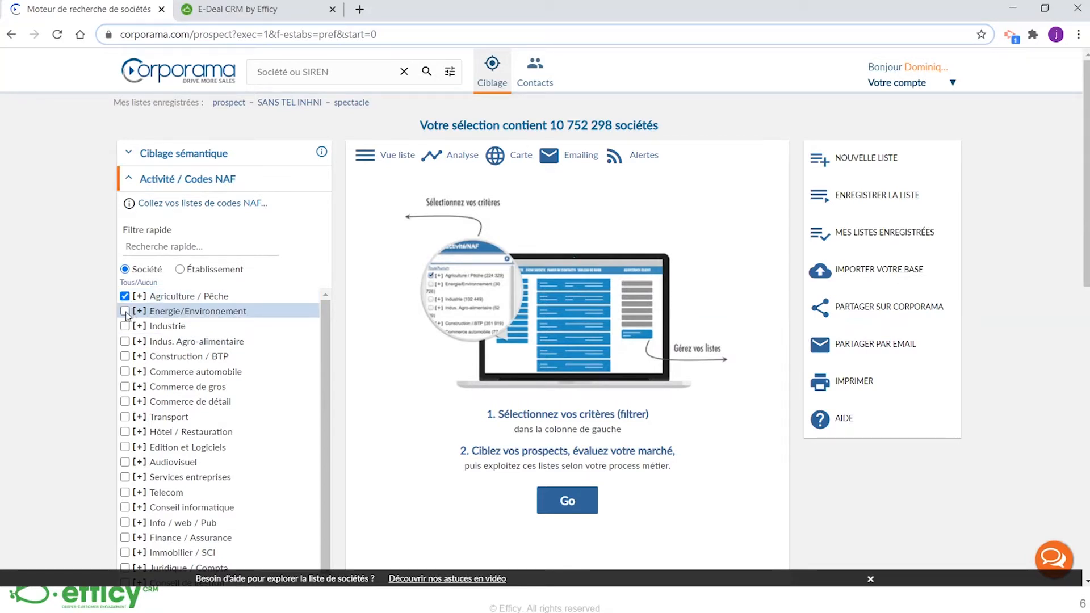
click(126, 312)
Restrict the targeting by region to companies in Bourgogne-Franche-Comté
scroll(126, 315, down, 8)
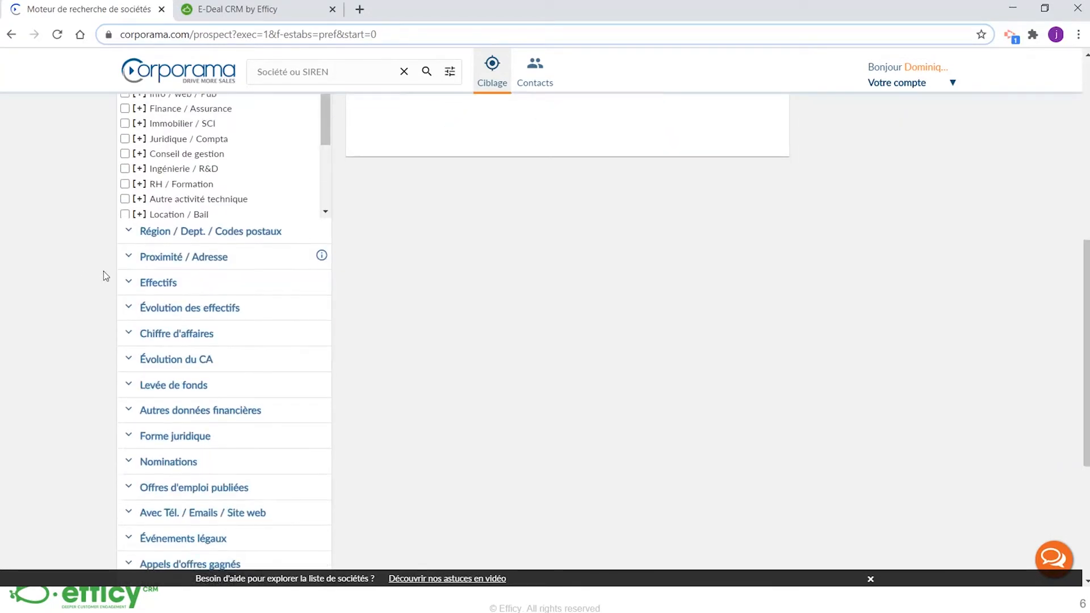
click(170, 263)
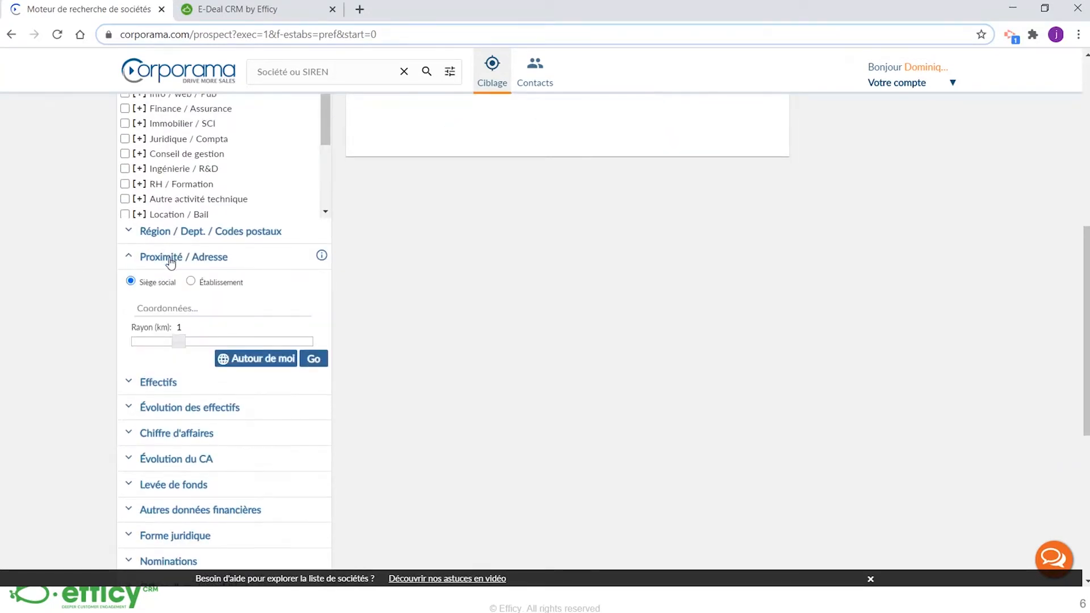
click(171, 241)
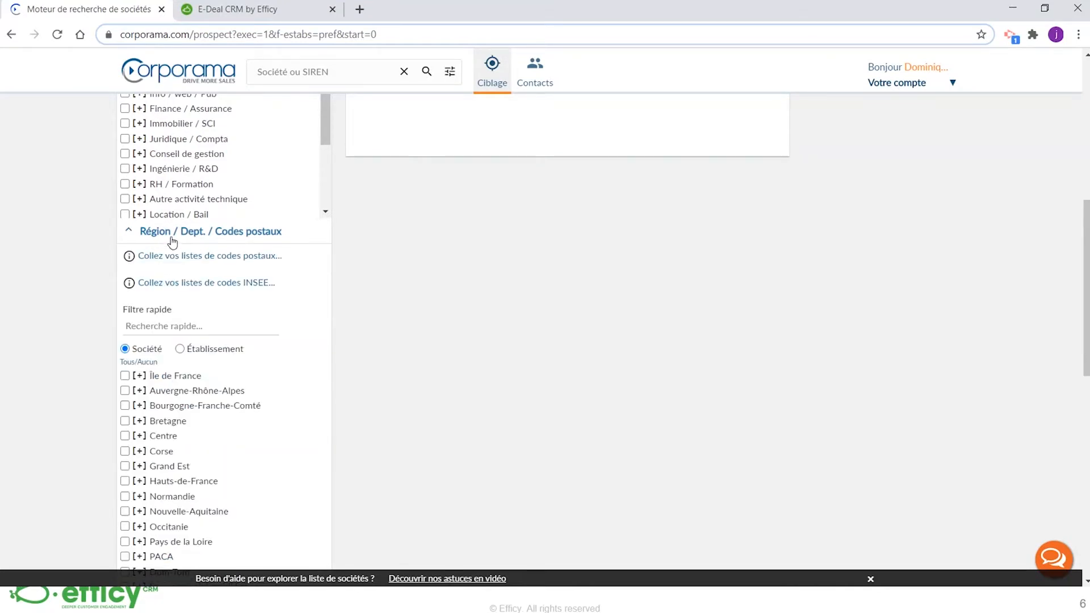
scroll(173, 242, down, 2)
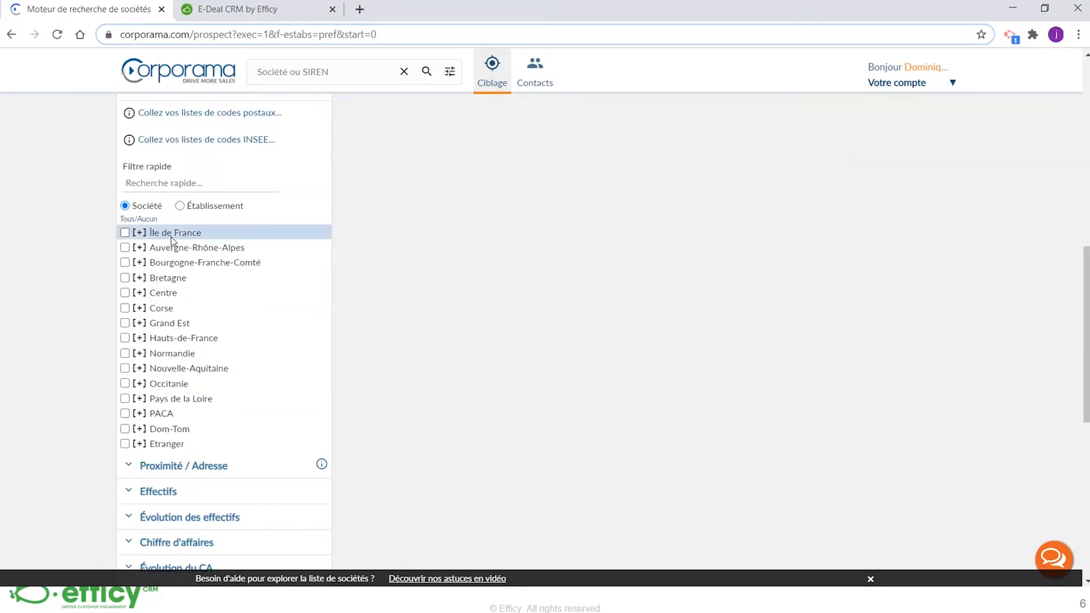
click(125, 262)
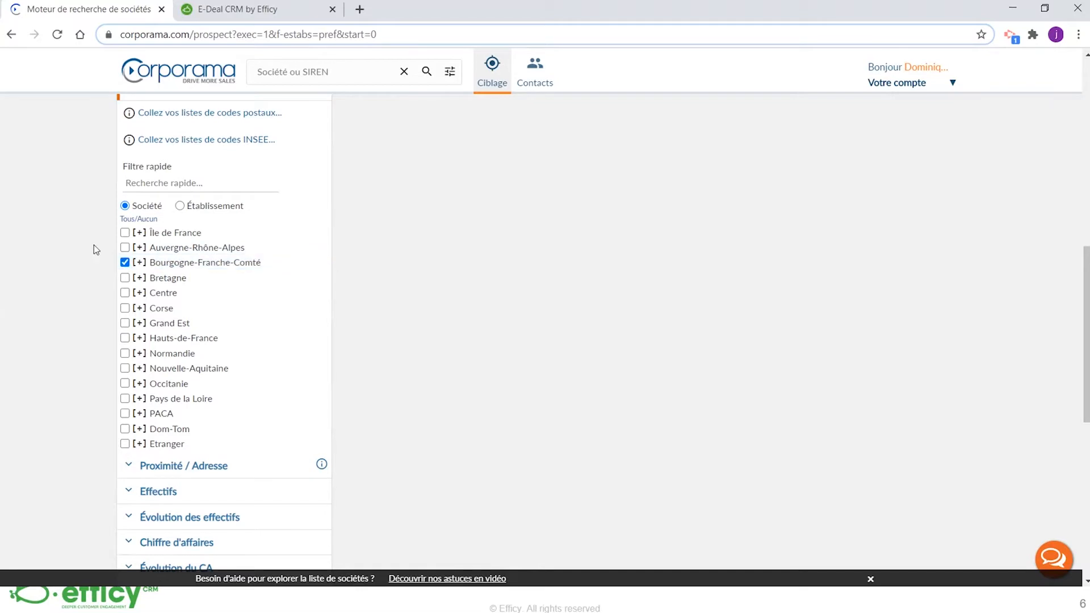
Add the turnover range CA 0.5 à 1 M€ to the targeting criteria
scroll(93, 244, down, 1)
scroll(93, 244, down, 2)
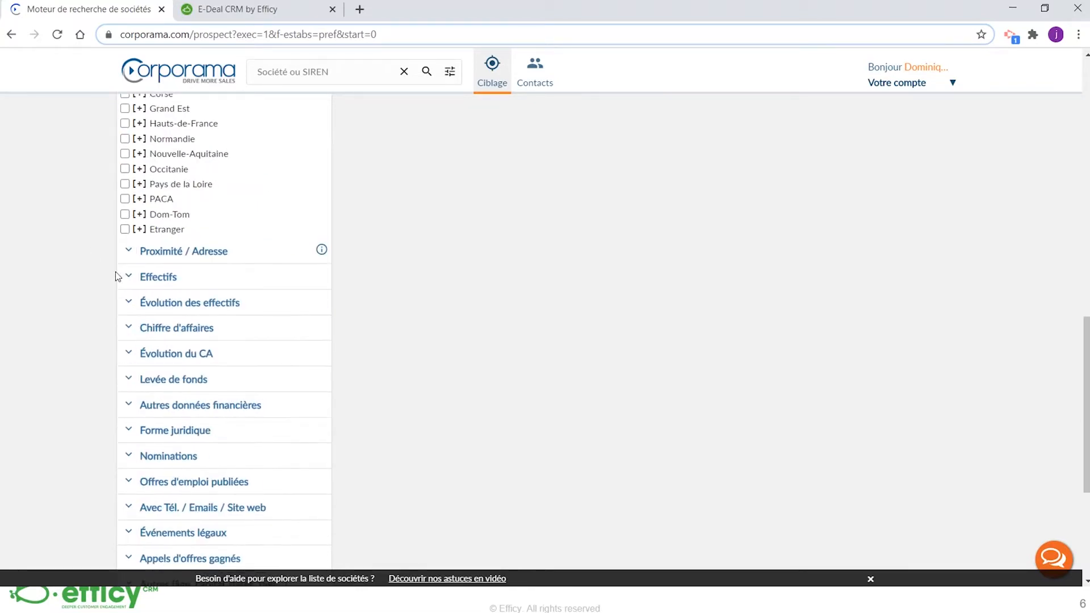
click(173, 329)
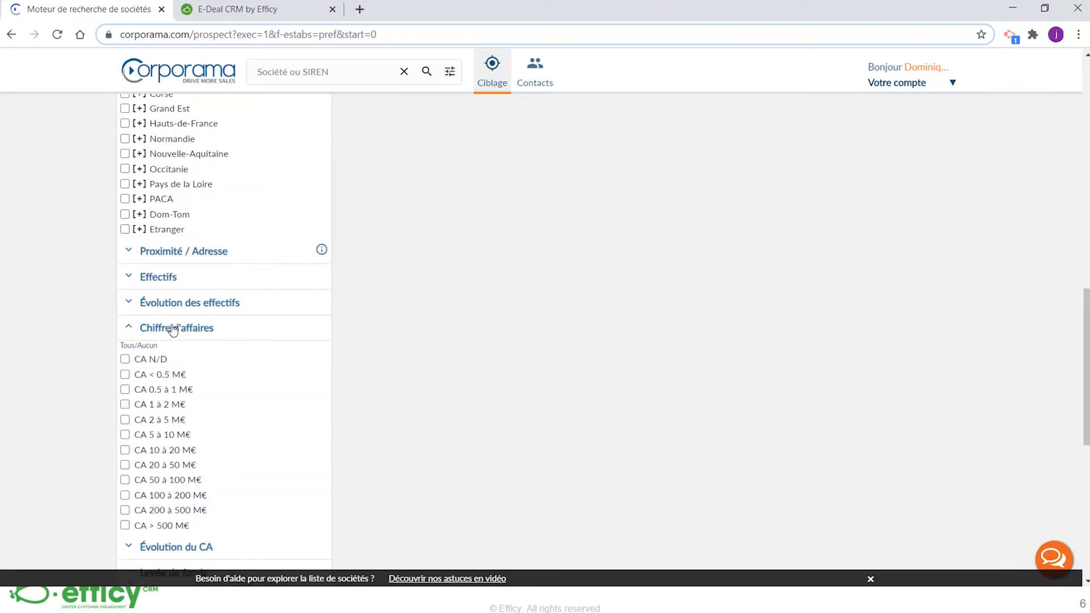
click(125, 390)
Review the chosen criteria and run the search to list the matching companies
scroll(469, 348, up, 5)
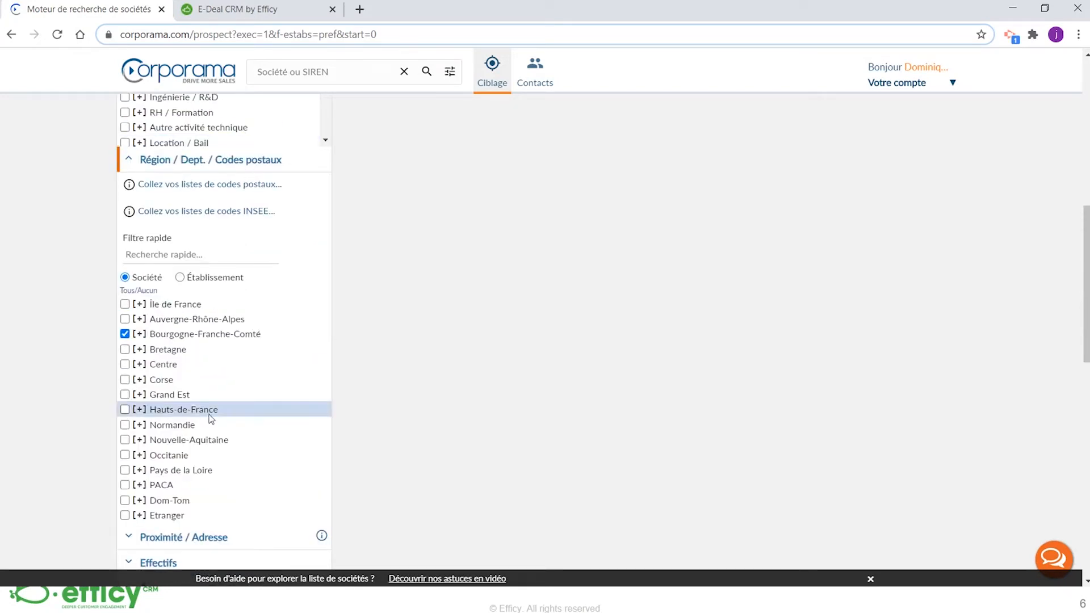
scroll(211, 419, down, 10)
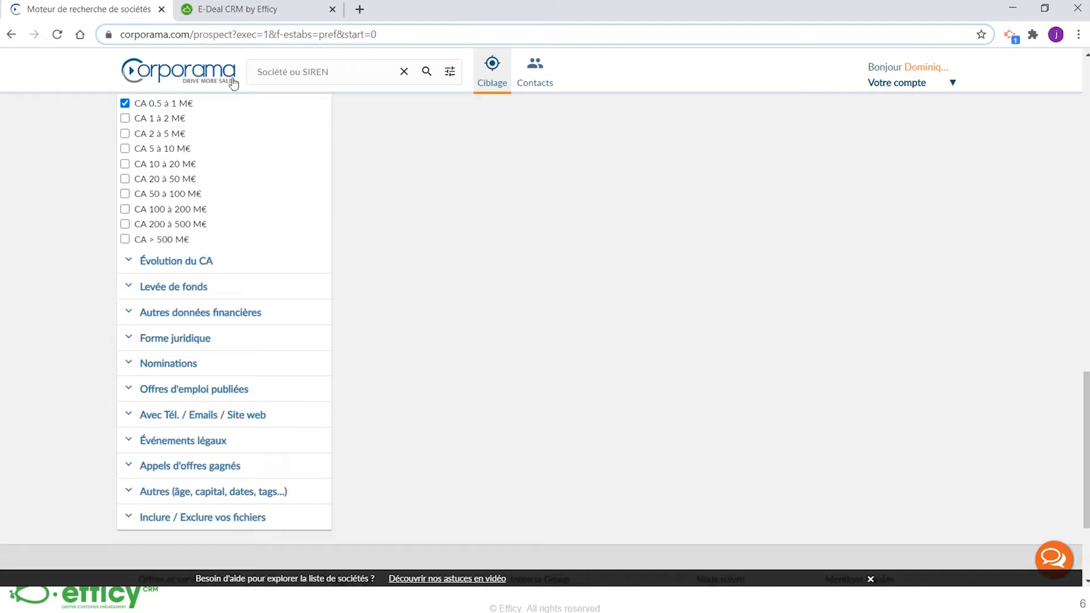
scroll(365, 204, up, 10)
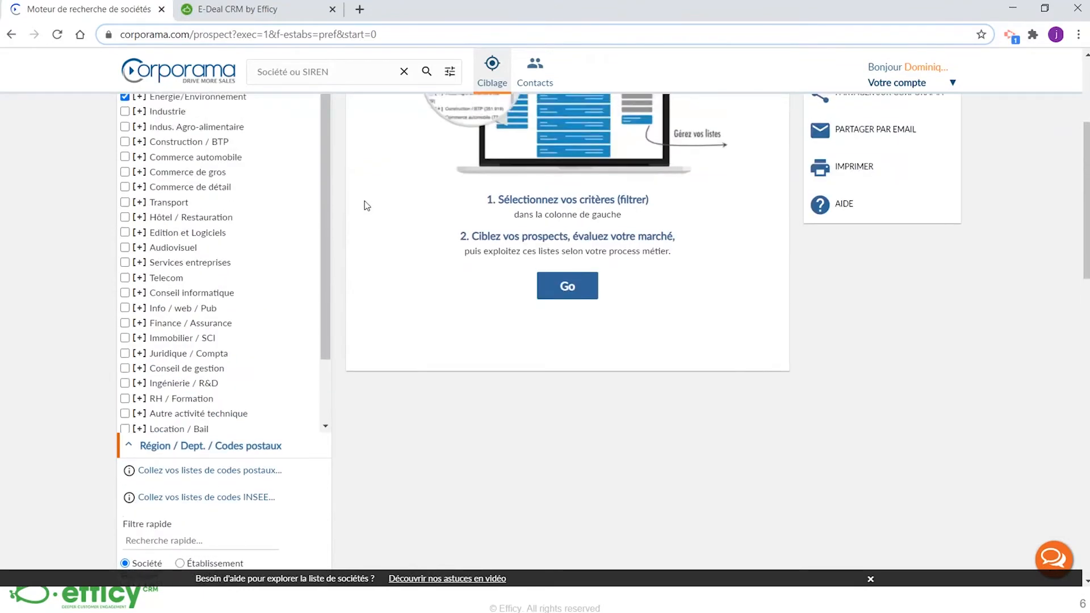
scroll(365, 204, up, 4)
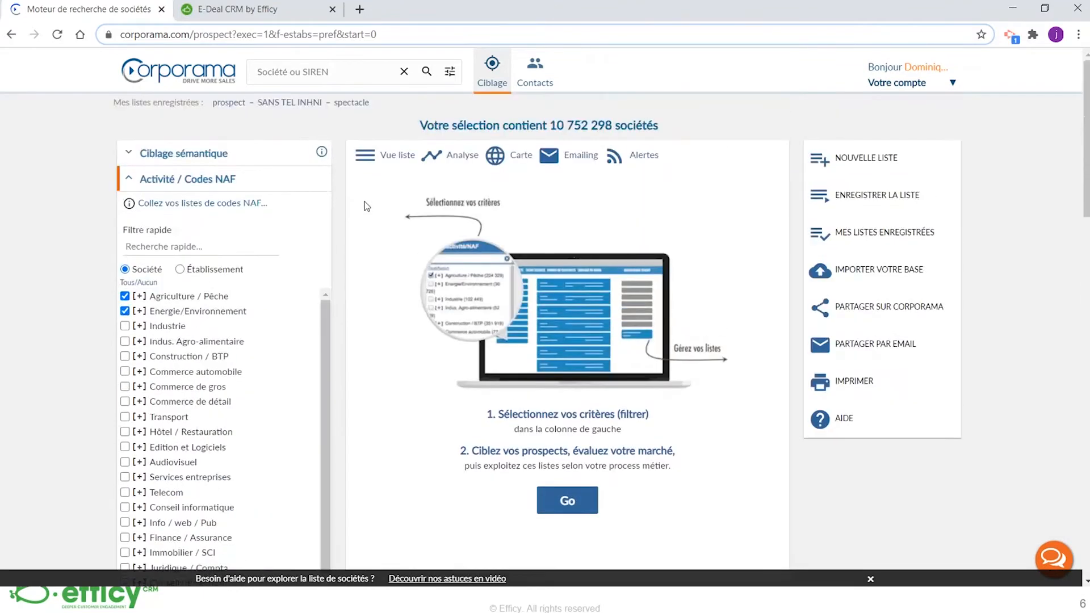
click(584, 505)
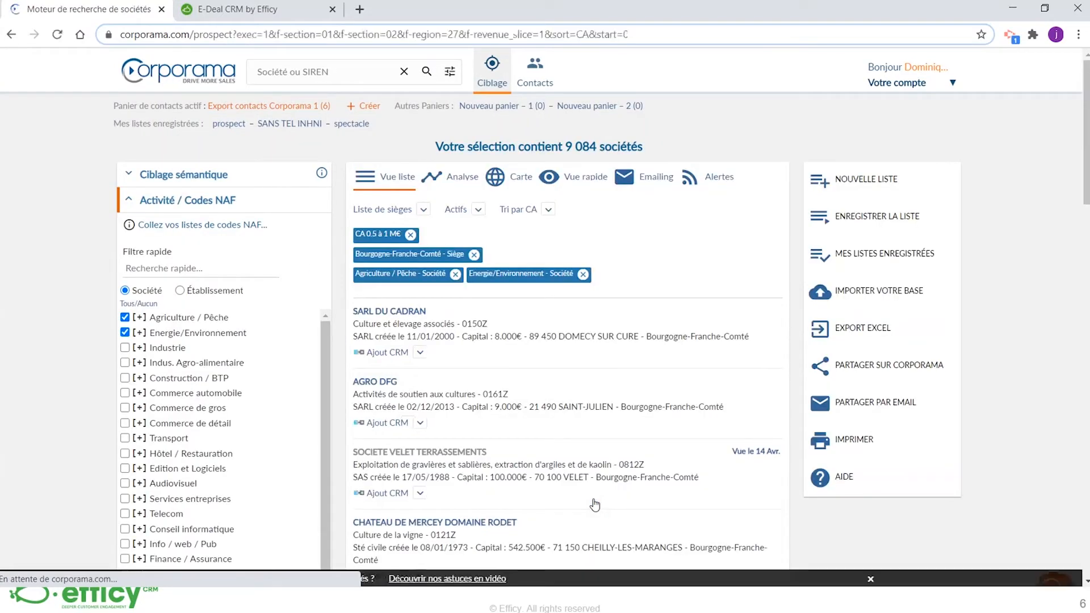
Find SAS DECHAMBRE COMPOST in the results list and open its contact preview for adding to the CRM
scroll(542, 265, down, 2)
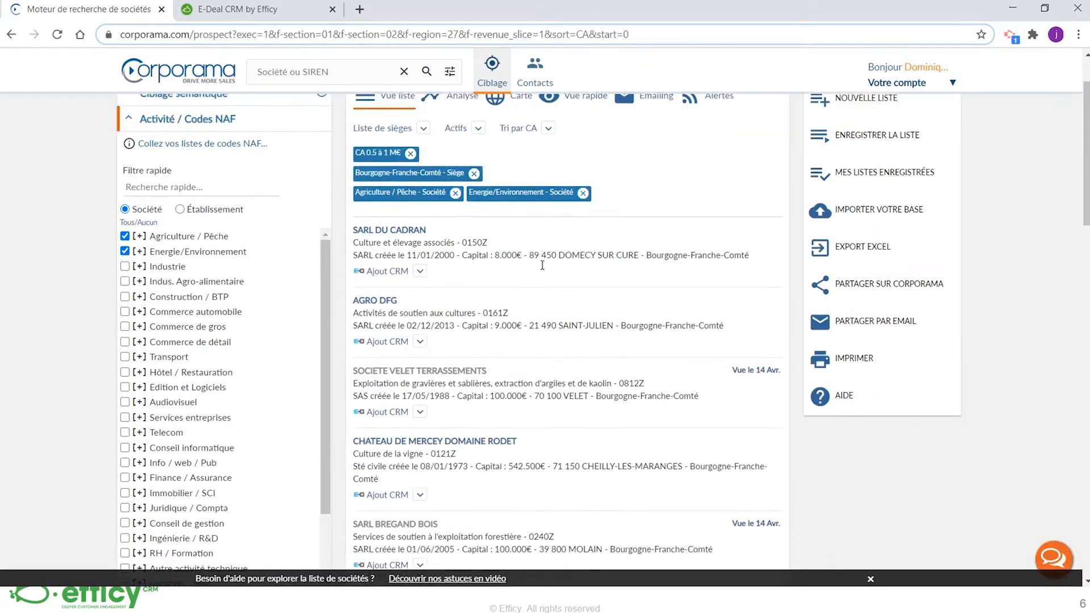
scroll(542, 265, down, 3)
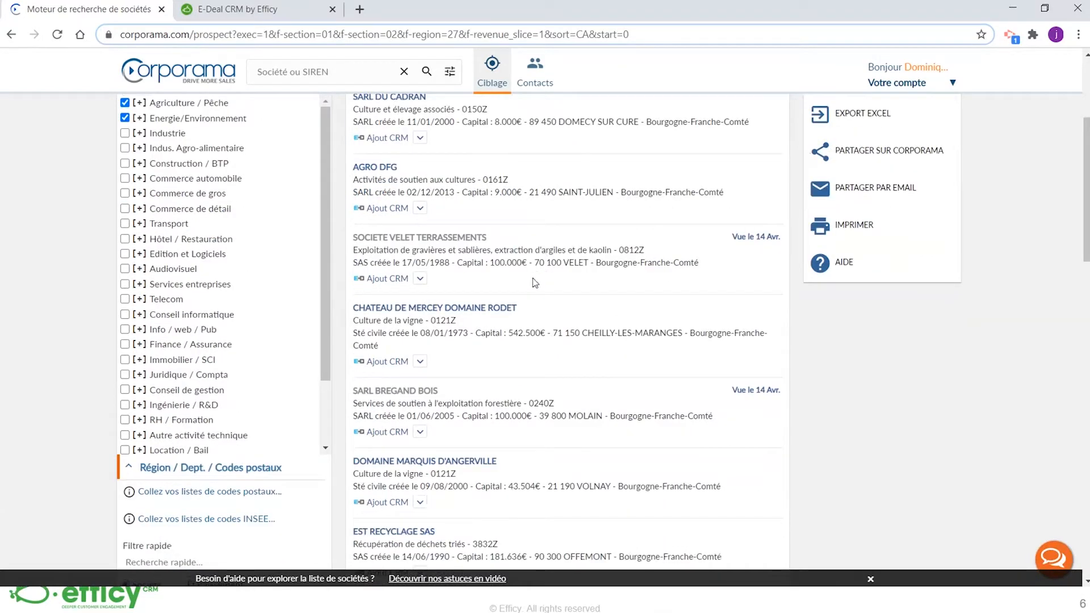
scroll(535, 282, down, 2)
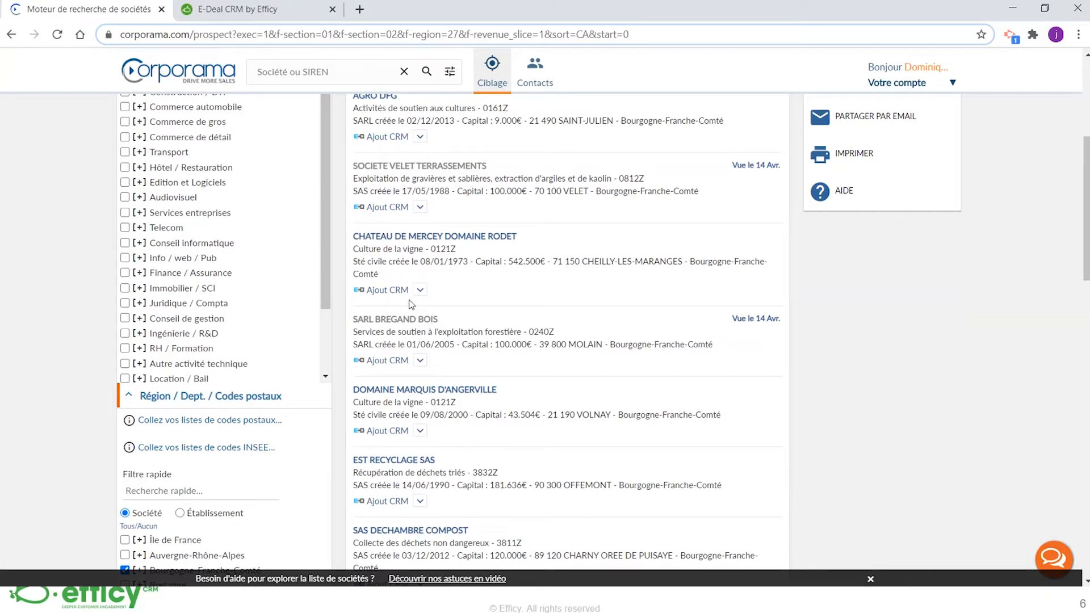
scroll(411, 304, down, 6)
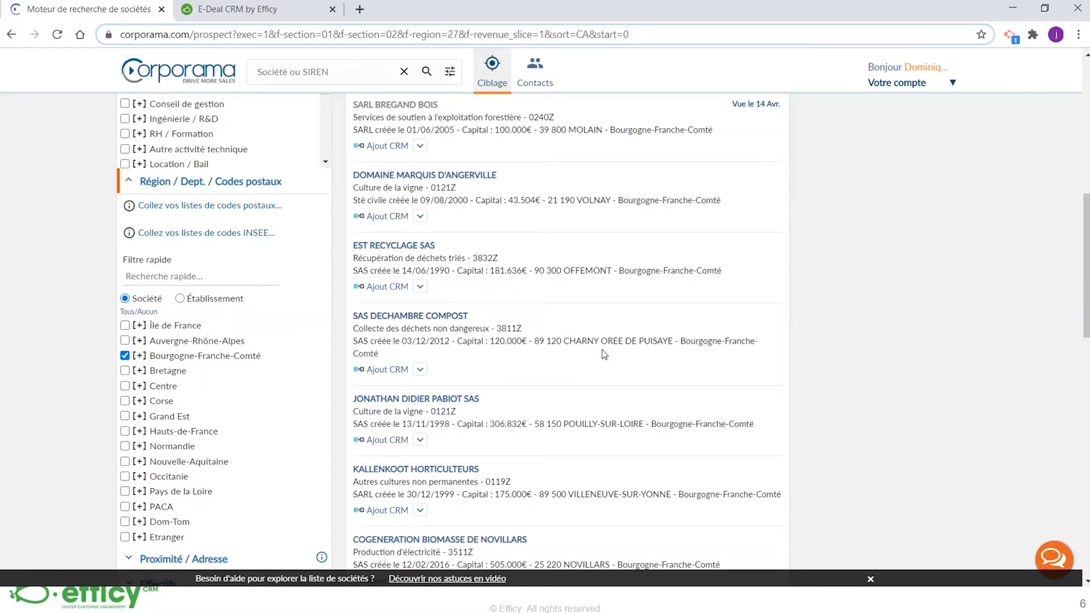
click(387, 370)
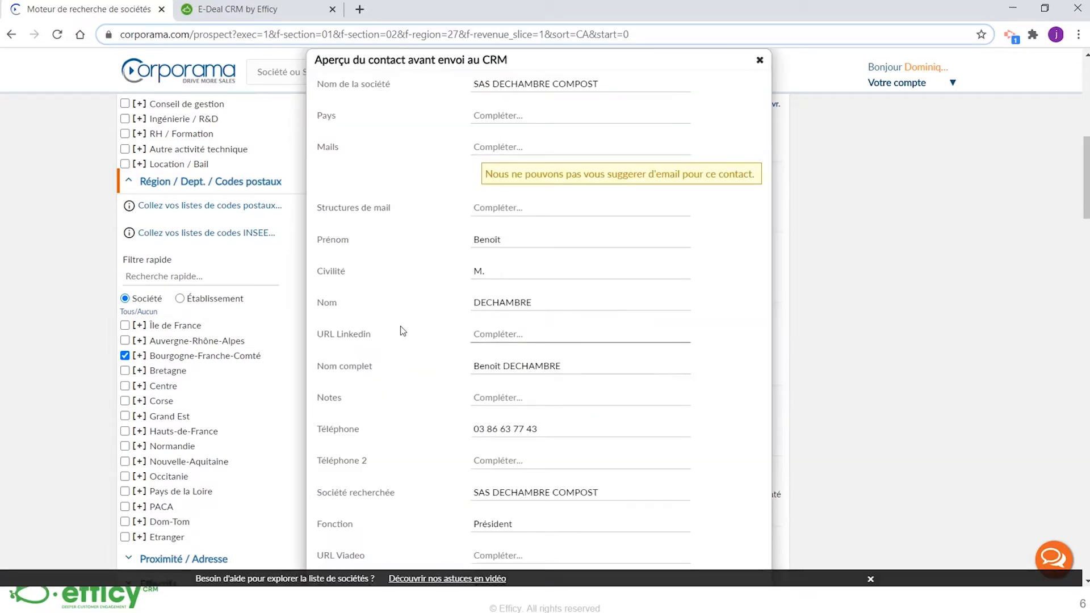
Review the previewed company and contact data down to the GDPR notice, and accept the import into the CRM
scroll(423, 268, down, 3)
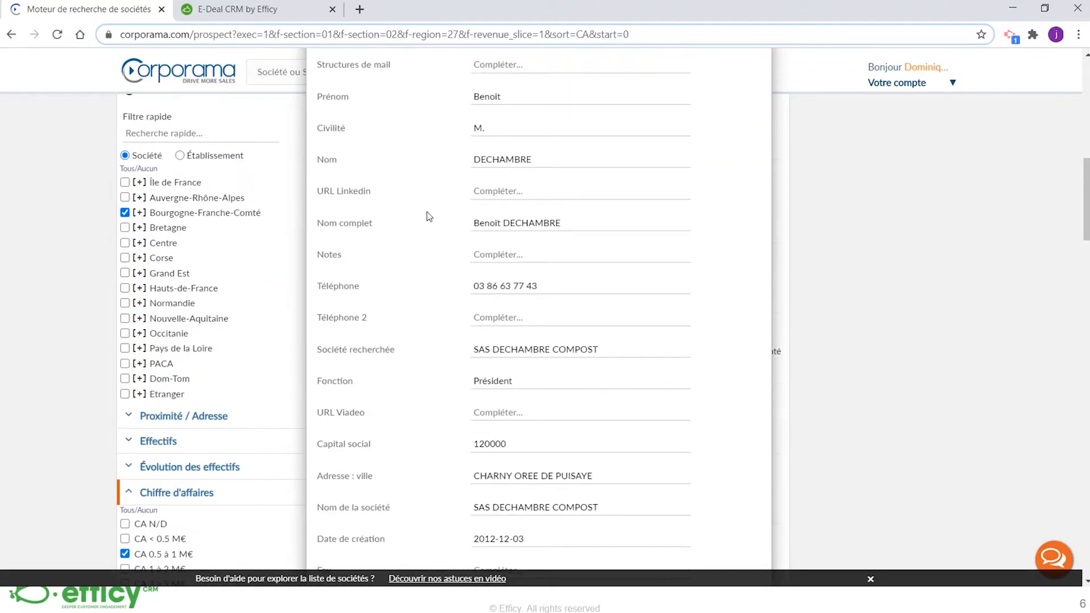
scroll(431, 220, down, 2)
scroll(430, 220, down, 7)
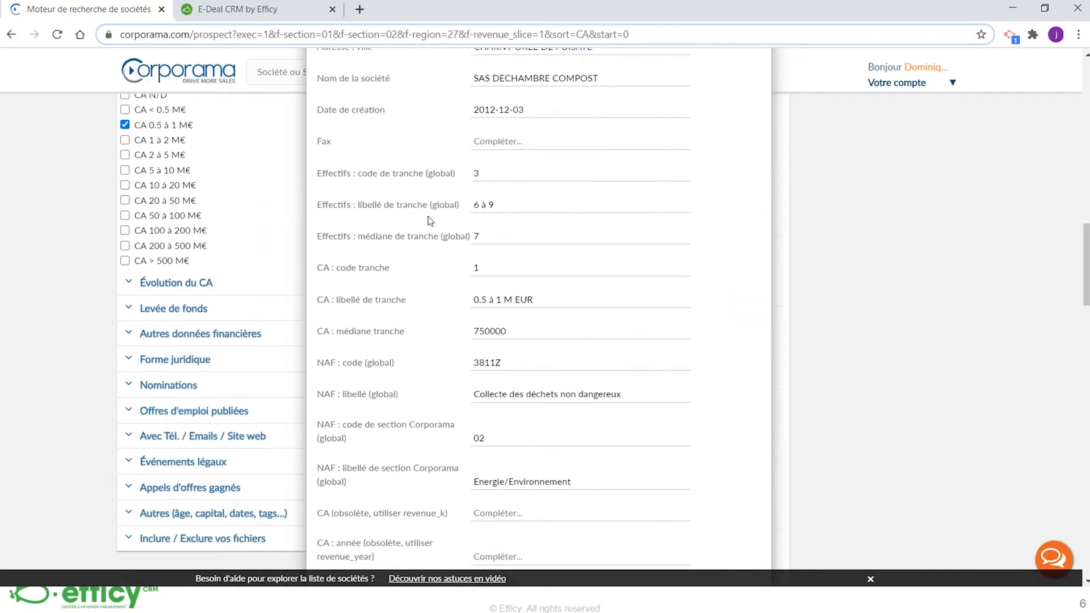
scroll(430, 220, down, 1)
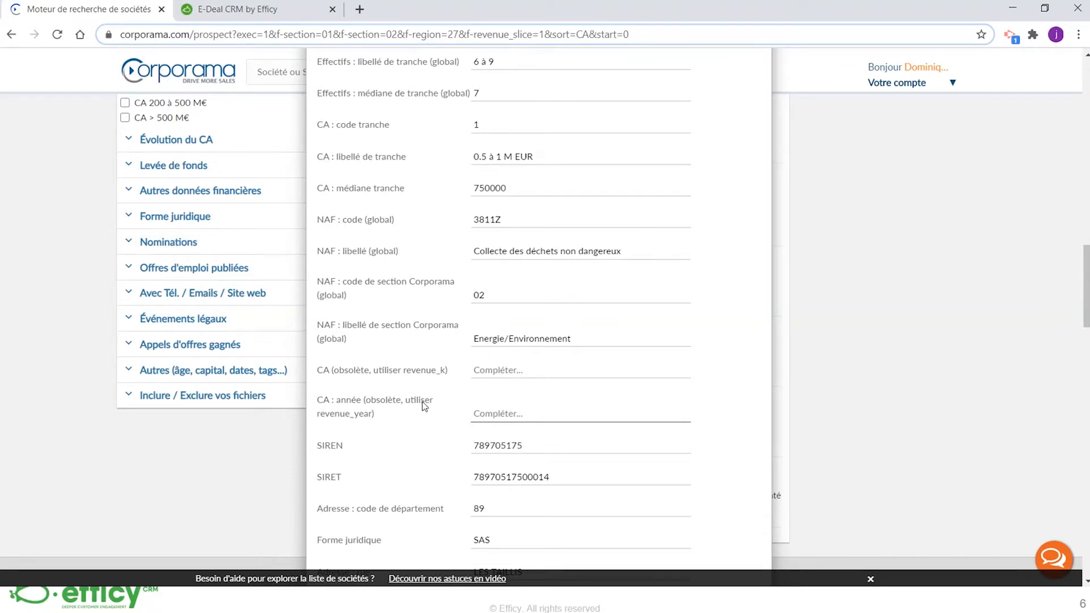
scroll(528, 387, down, 1)
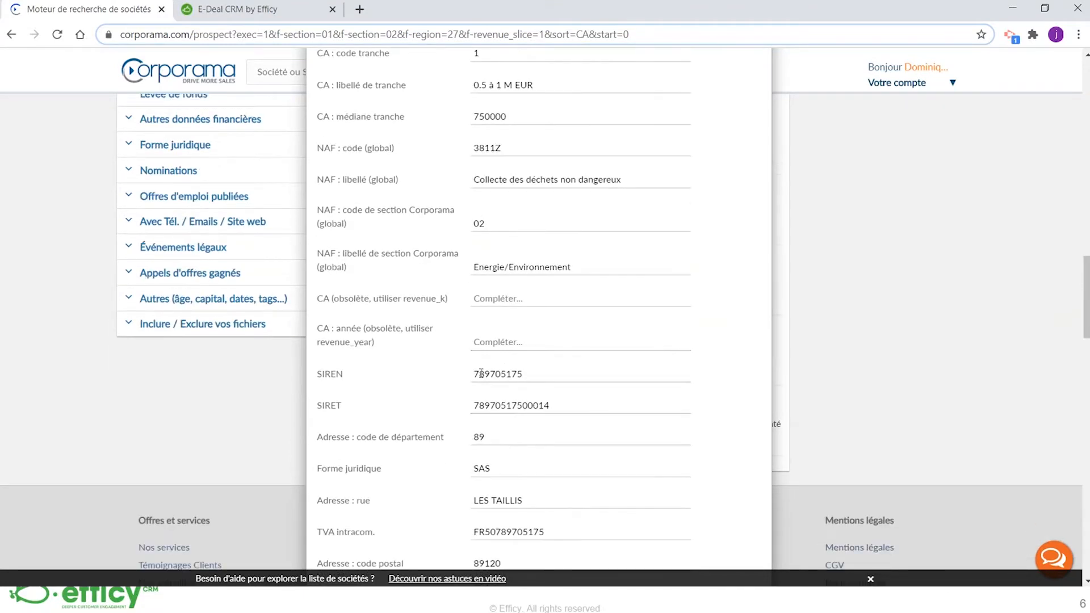
scroll(582, 502, down, 4)
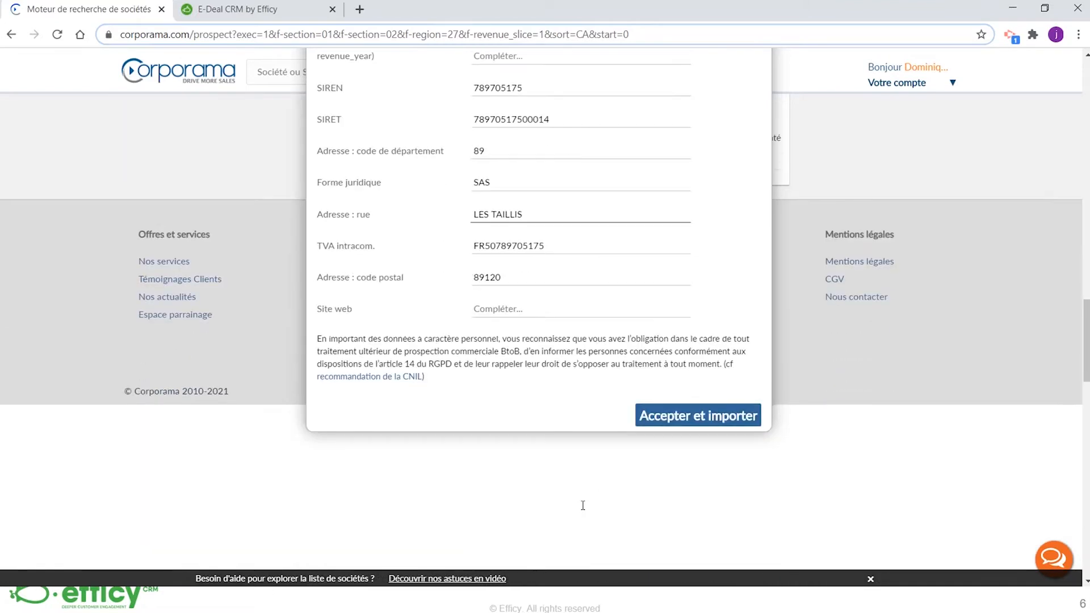
click(705, 427)
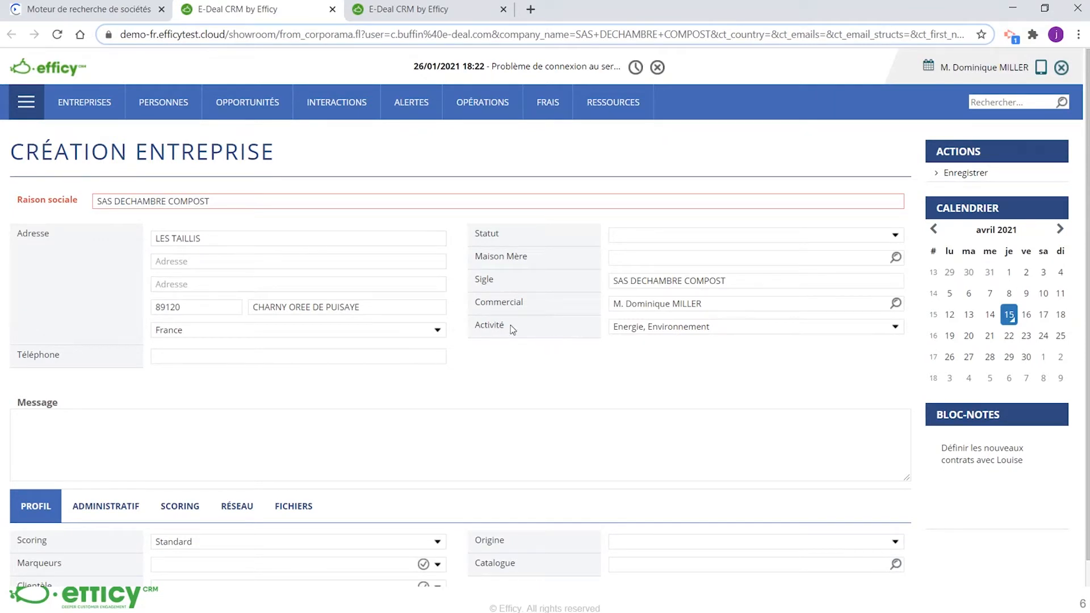
Check the administrative details of the prefilled SAS DECHAMBRE COMPOST company form and save the new company
scroll(488, 355, down, 1)
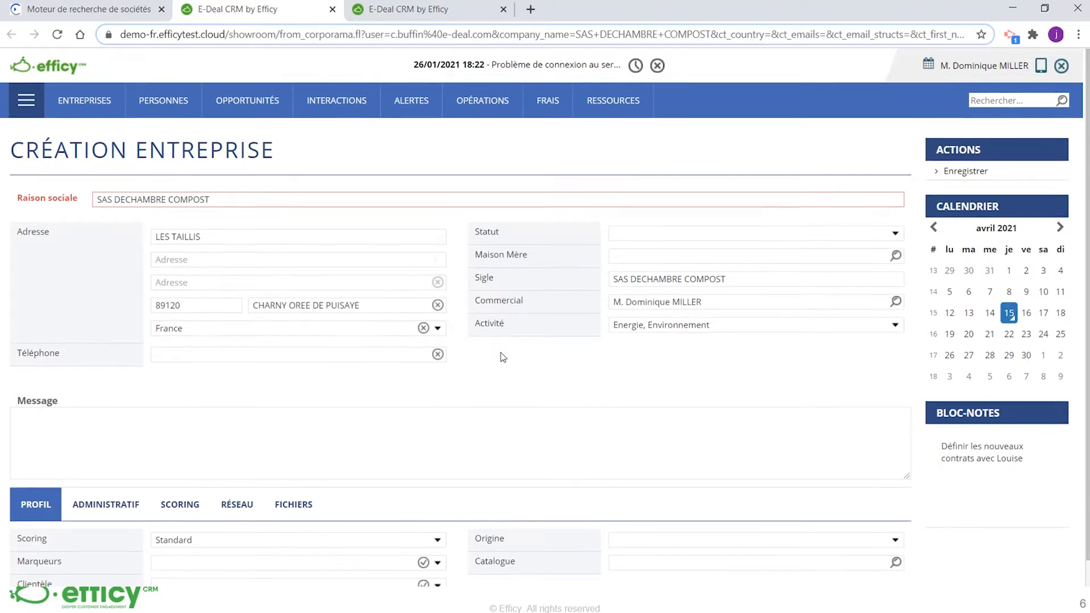
click(106, 477)
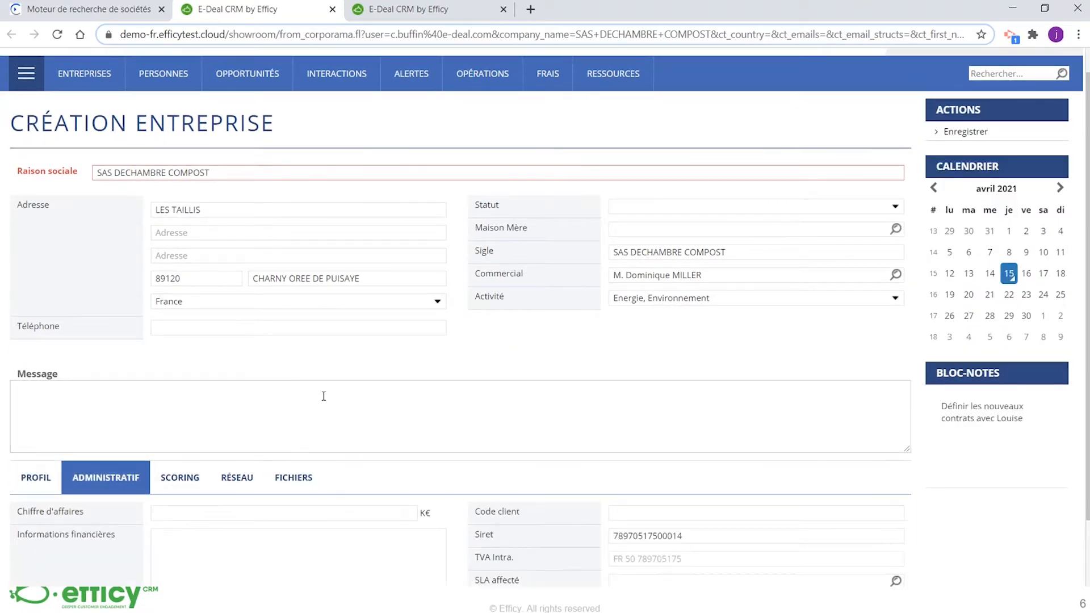
scroll(497, 353, down, 3)
click(616, 454)
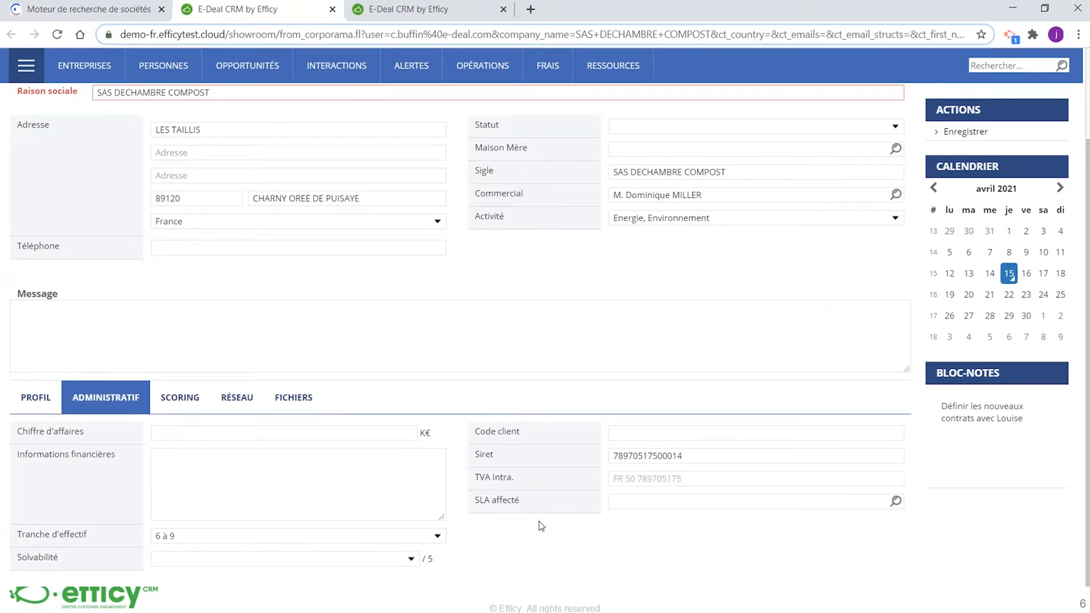
scroll(541, 525, up, 3)
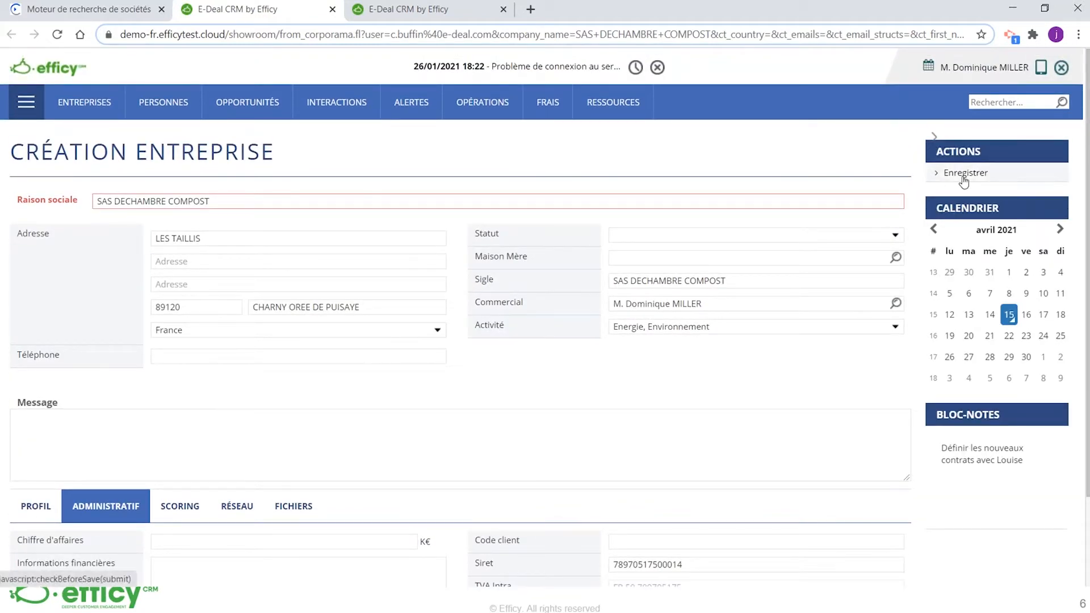
click(963, 176)
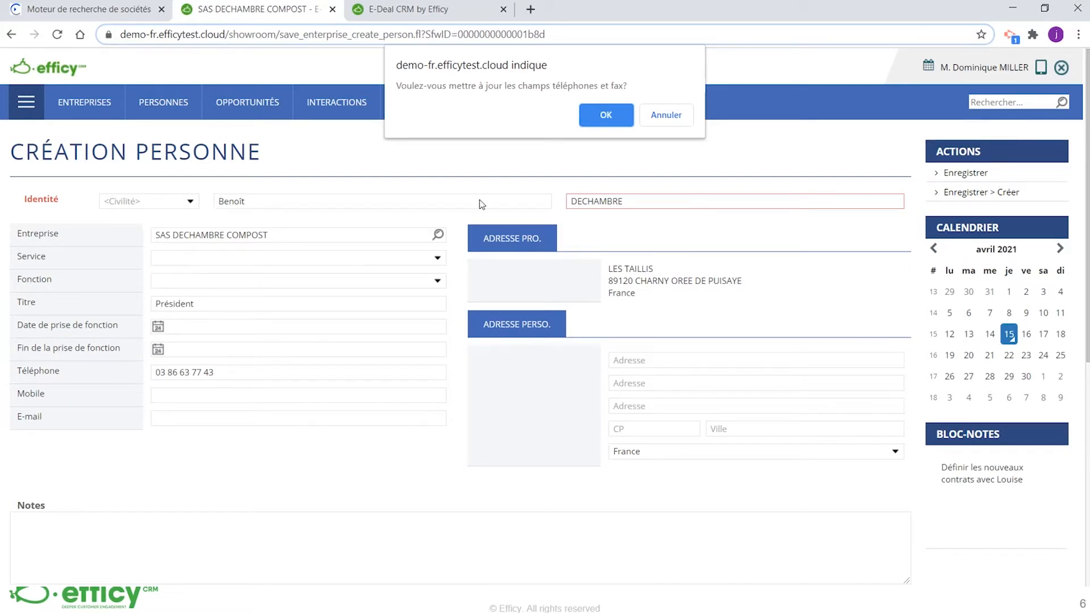
Accept updating the phone and fax fields, review the prefilled contact form and save the new person
key(Return)
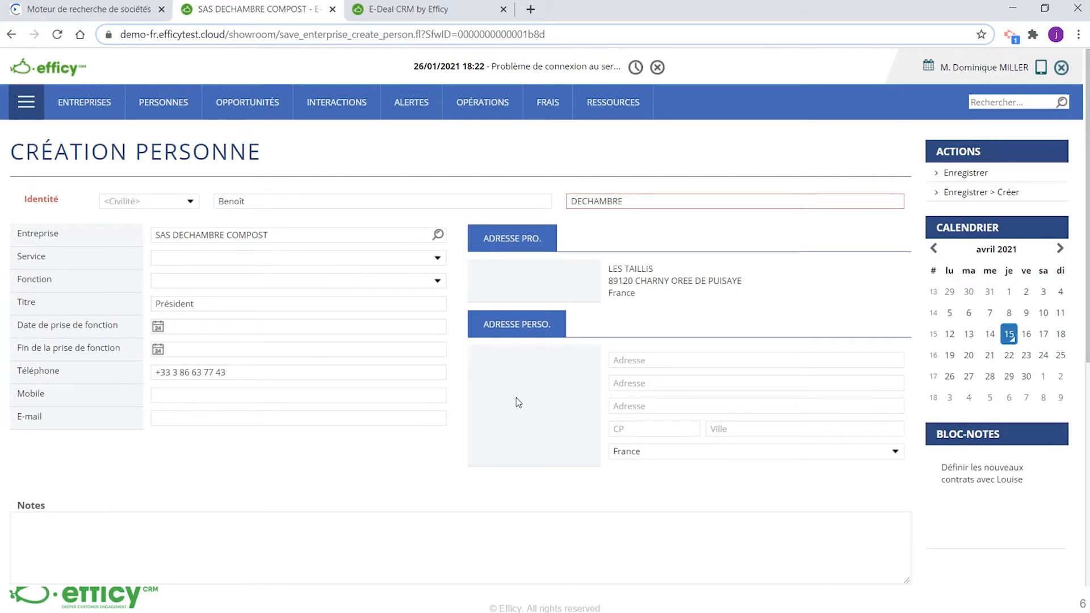
scroll(516, 397, down, 3)
scroll(516, 398, up, 3)
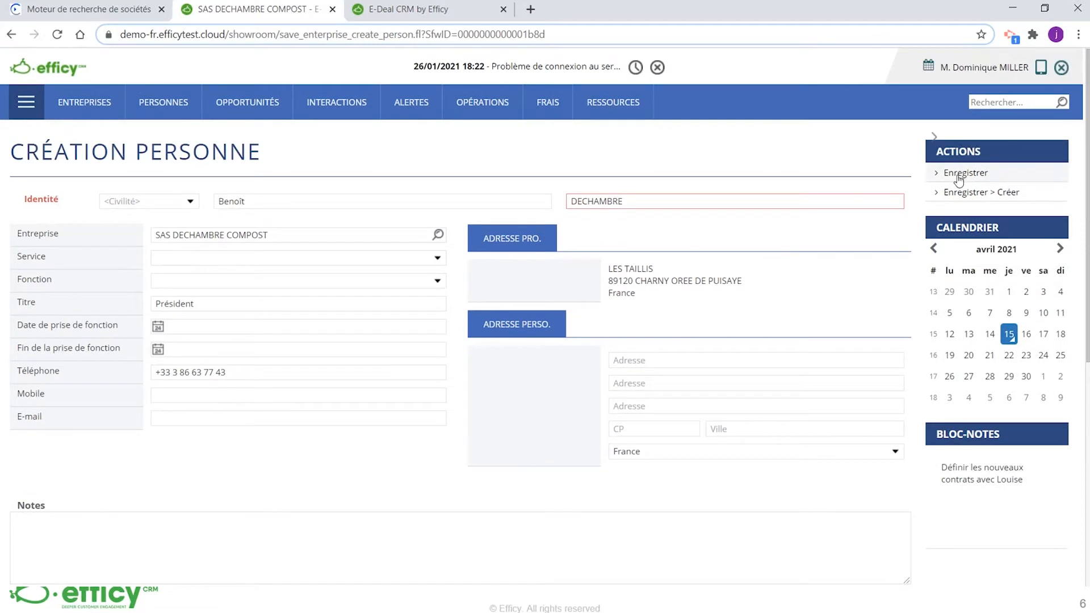
click(958, 176)
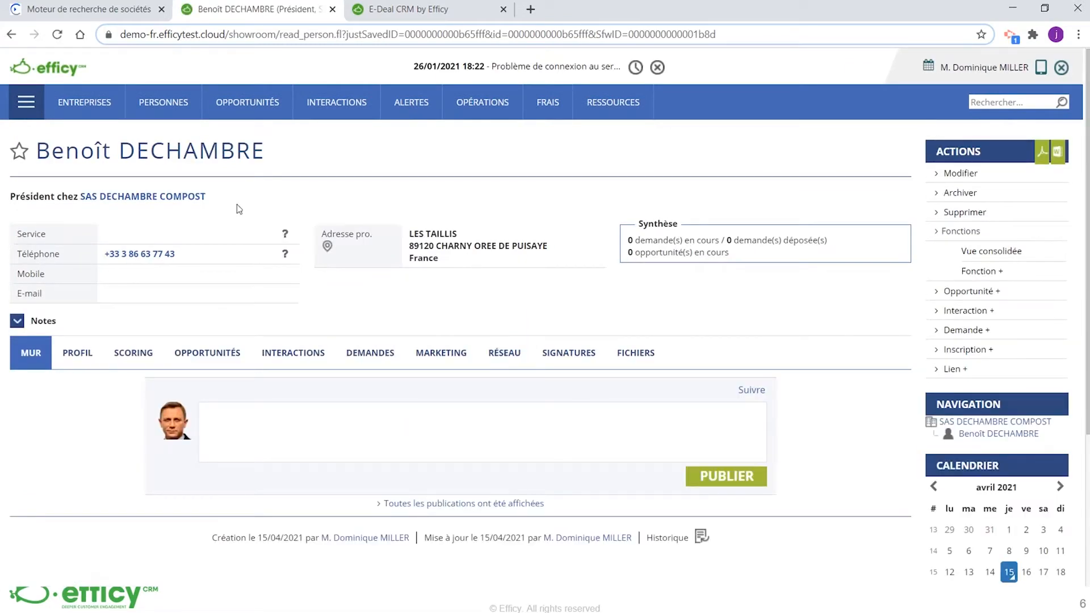
Open the SAS DECHAMBRE COMPOST record from the contact and review its profile and administrative details
click(169, 199)
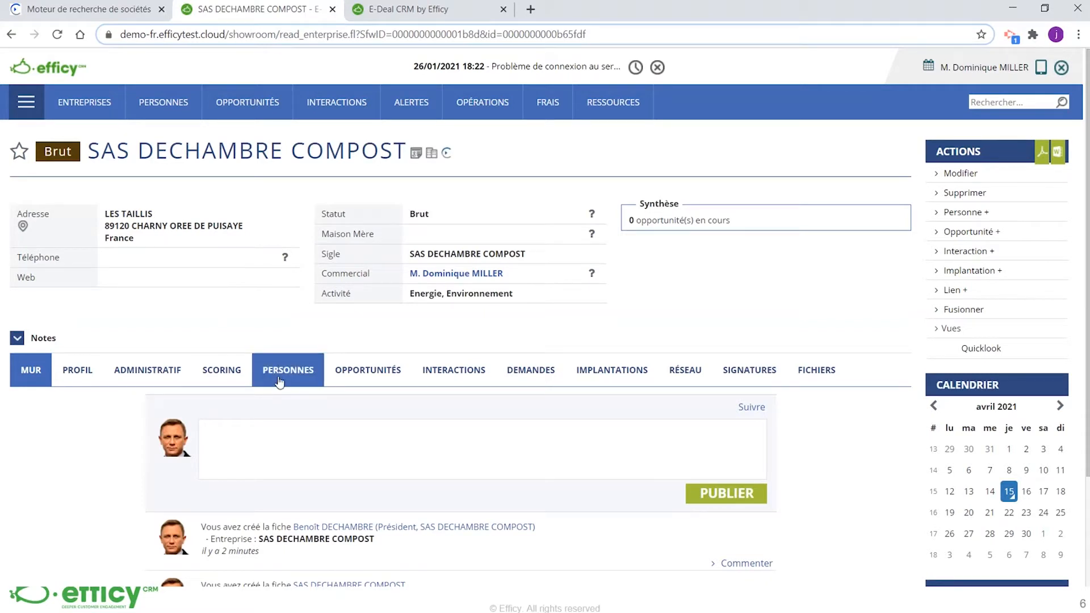
click(100, 373)
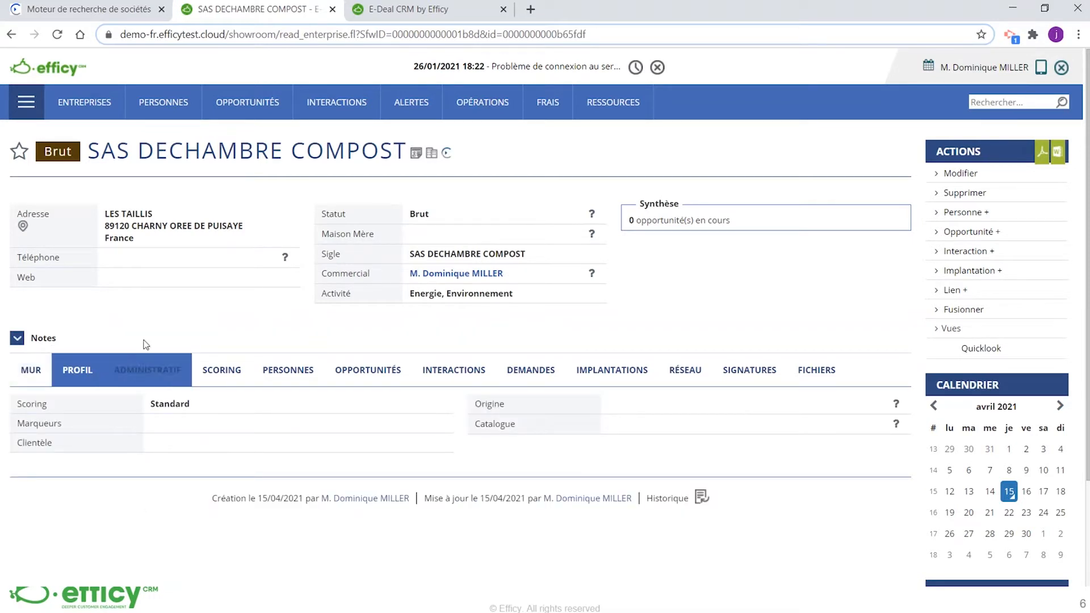
click(145, 375)
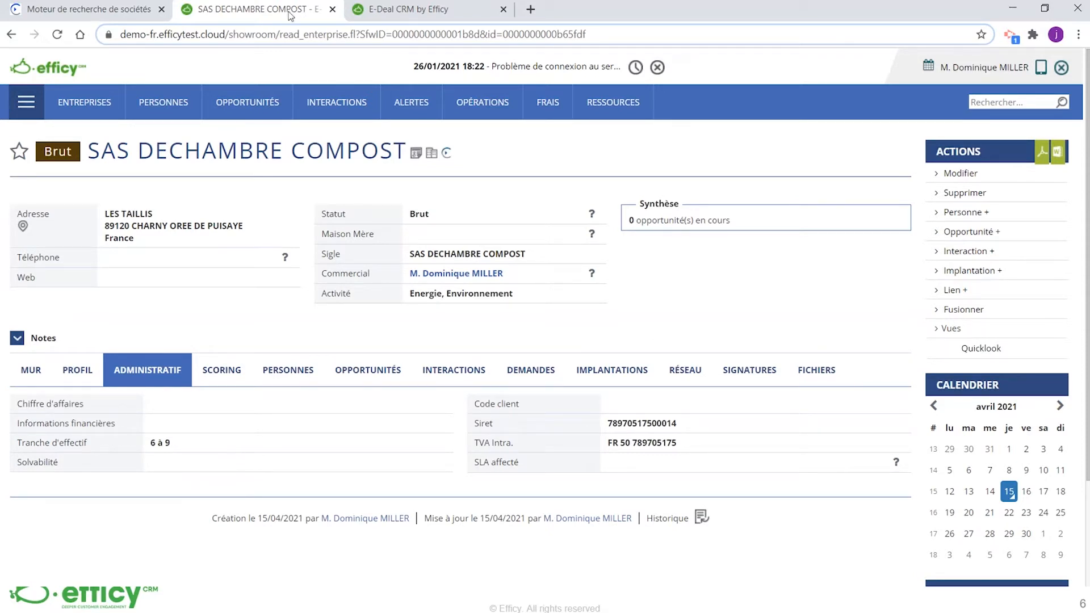
Reload the SAS DECHAMBRE COMPOST record and check its data quality scores, including the indicators on the administrative details
click(291, 35)
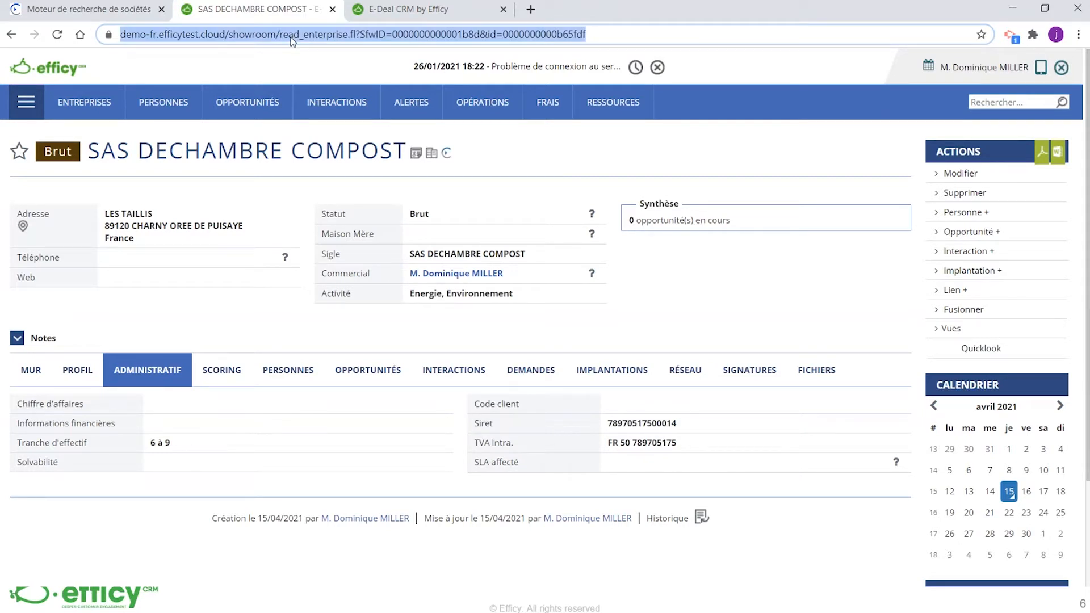
key(Return)
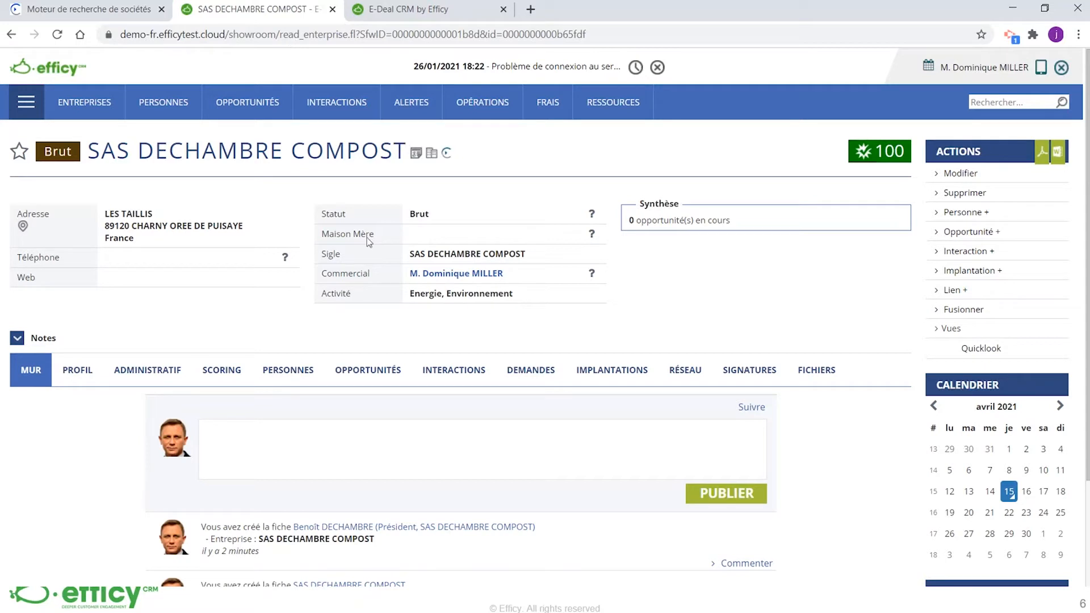
click(894, 154)
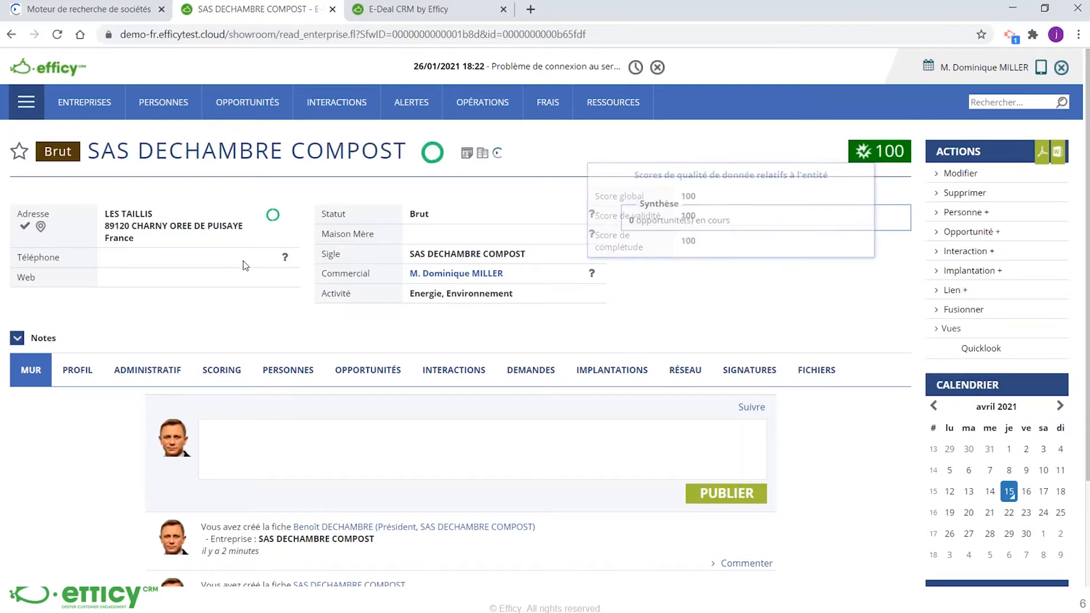
click(147, 370)
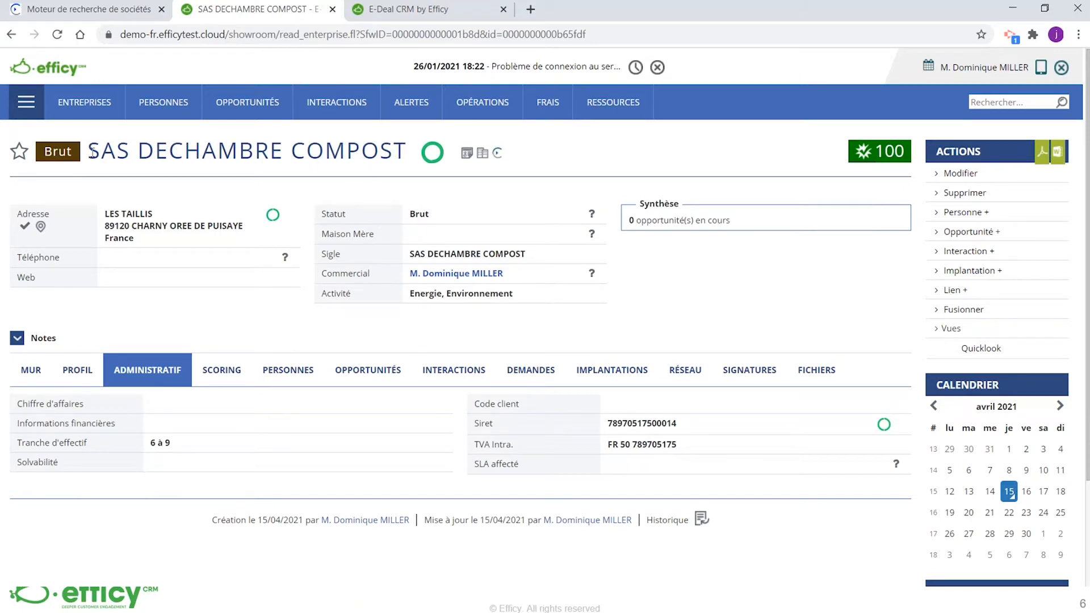
Copy the company name SAS DECHAMBRE COMPOST and search for it in Credit Safe by company name
drag(91, 149, 397, 190)
key(ctrl+c)
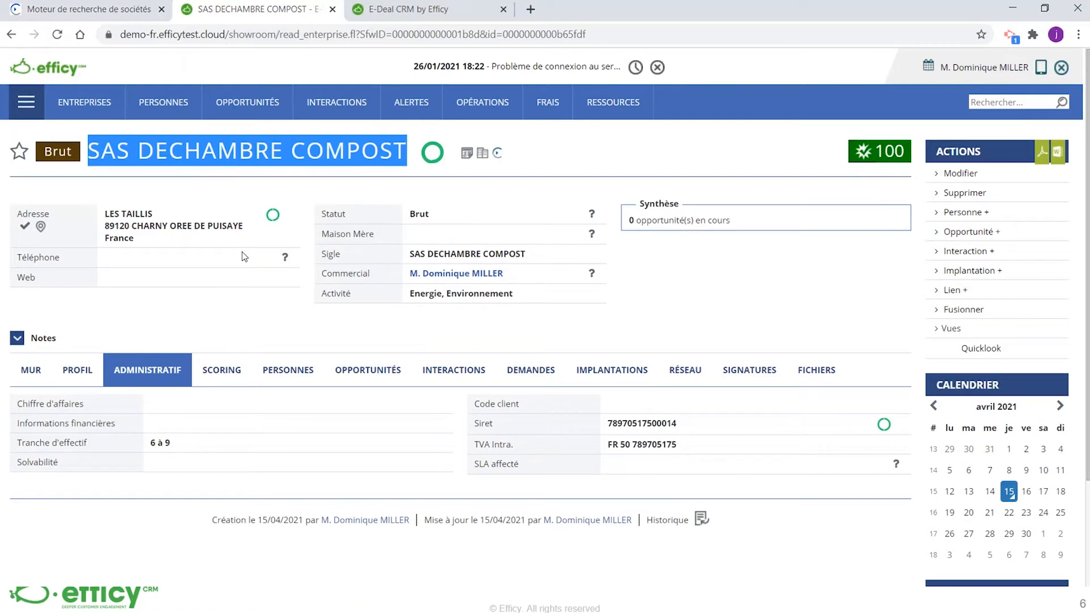
mouse_move(84, 94)
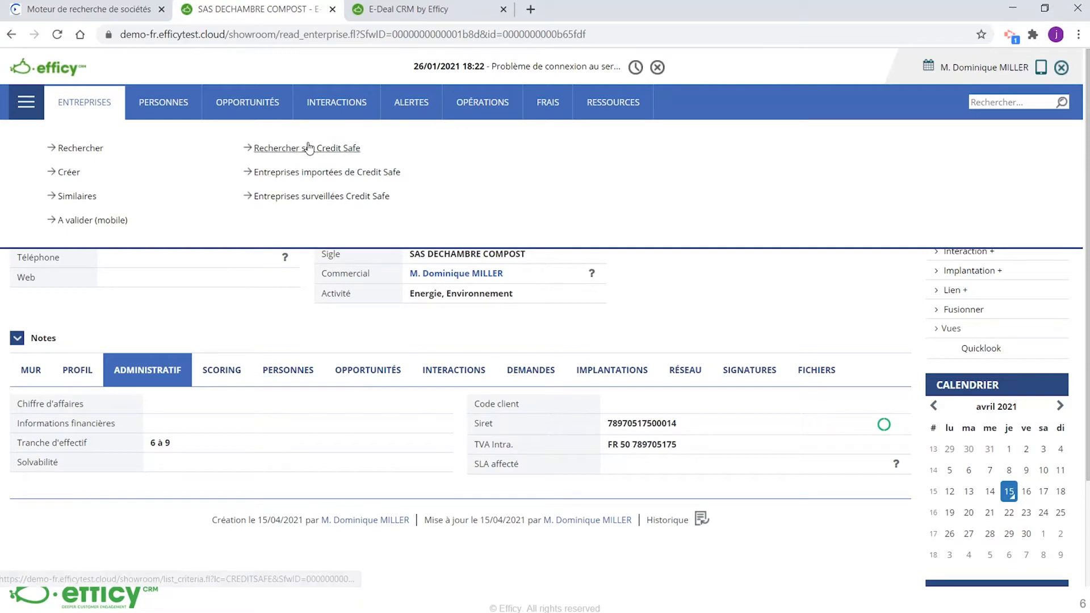
click(329, 150)
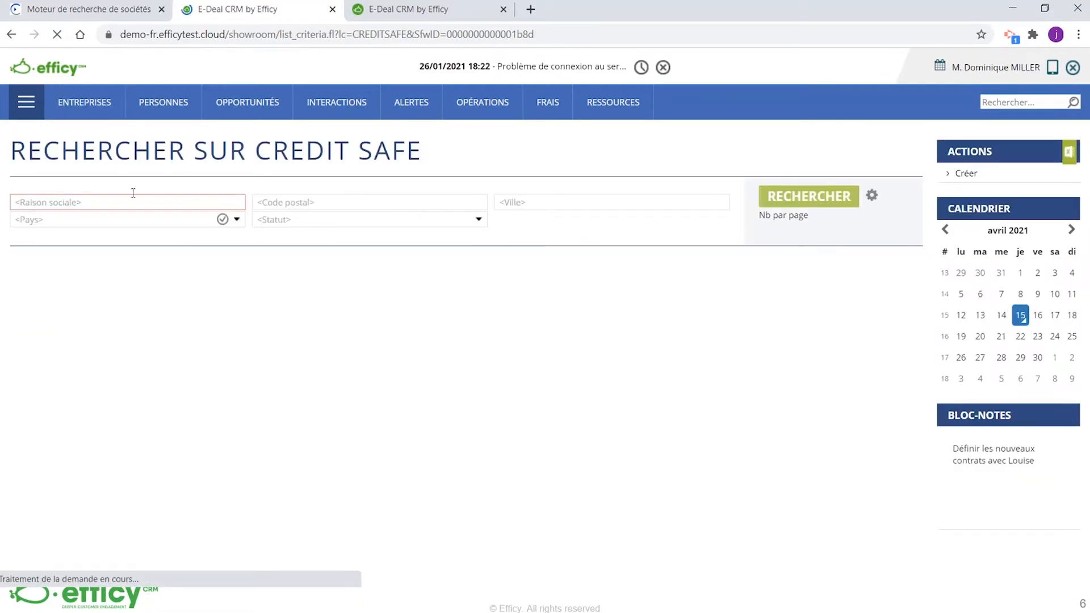
click(131, 201)
key(ctrl+v)
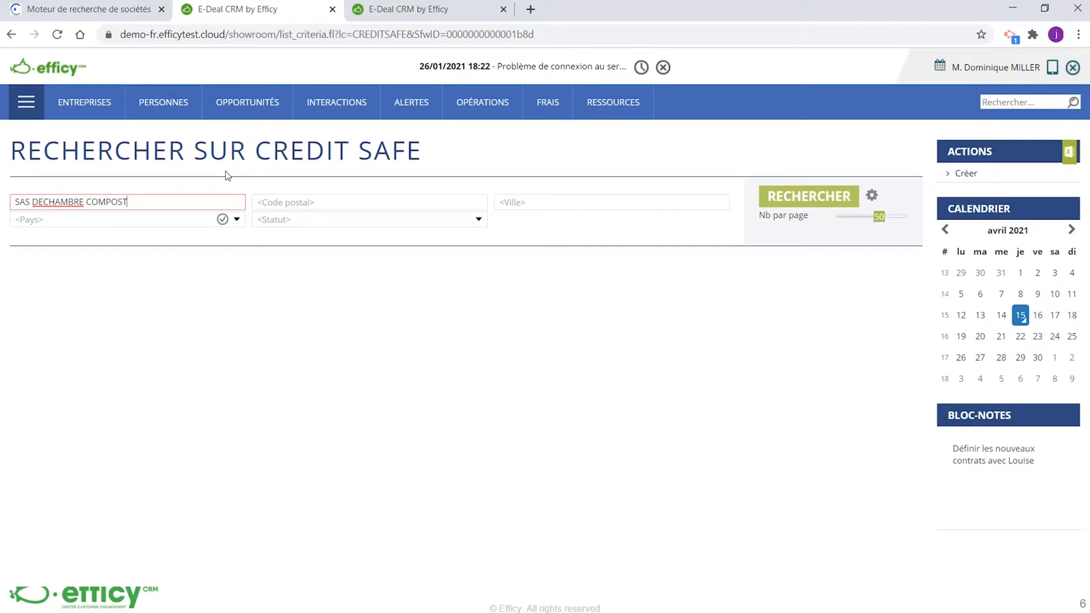
click(804, 201)
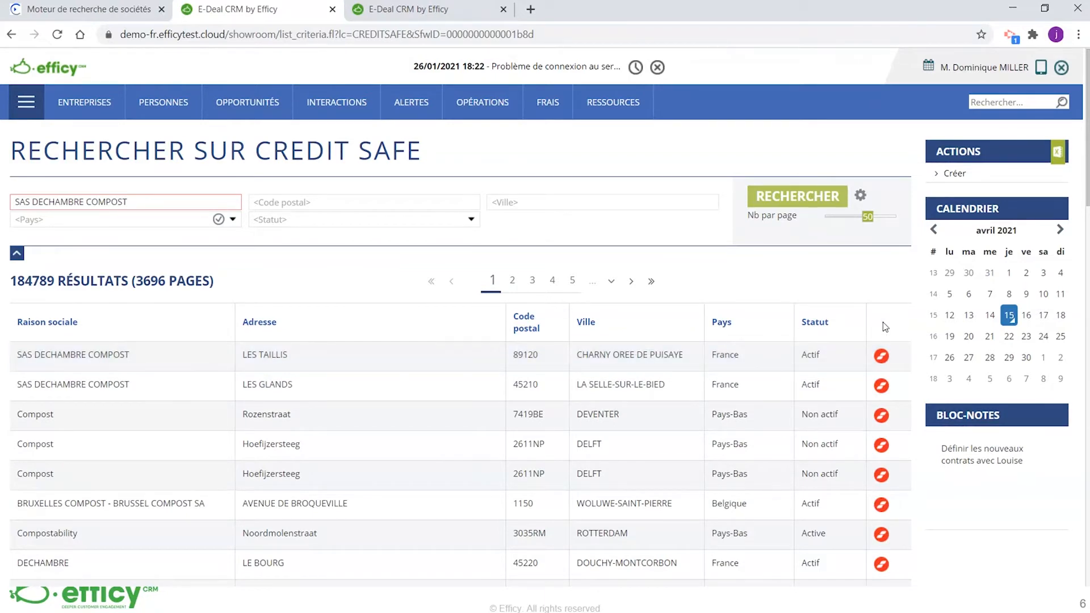
Buy the SAS DECHAMBRE COMPOST entry in CHARNY OREE DE PUISAYE from Creditsafe and link it to the detected duplicate record
click(882, 356)
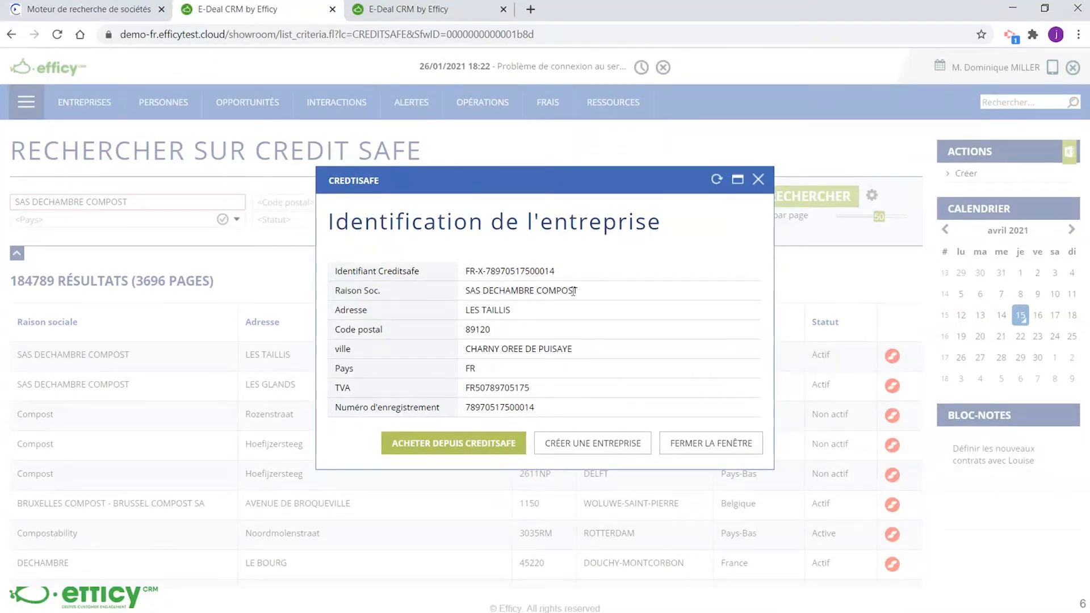
click(440, 444)
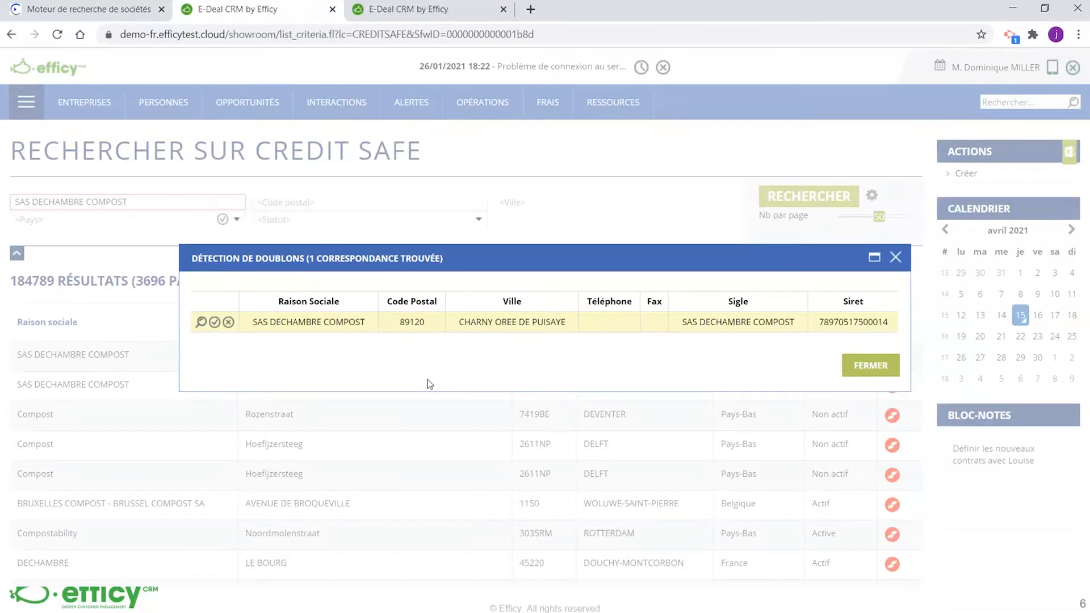
click(222, 332)
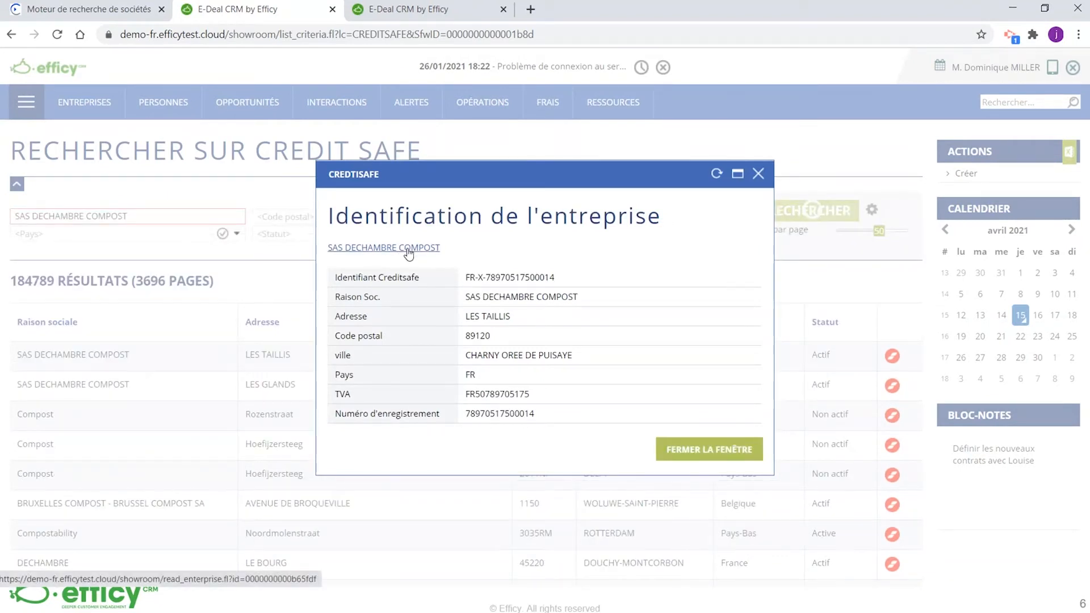
Open the linked SAS DECHAMBRE COMPOST record and review its Credit Safe rating, score and credit limit
mouse_move(419, 254)
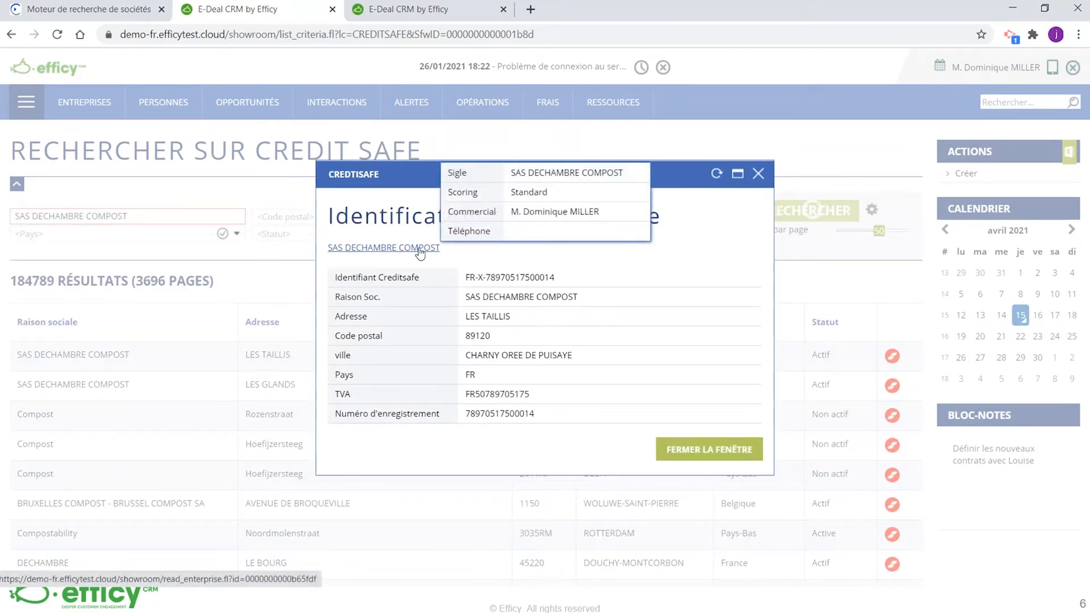
click(420, 254)
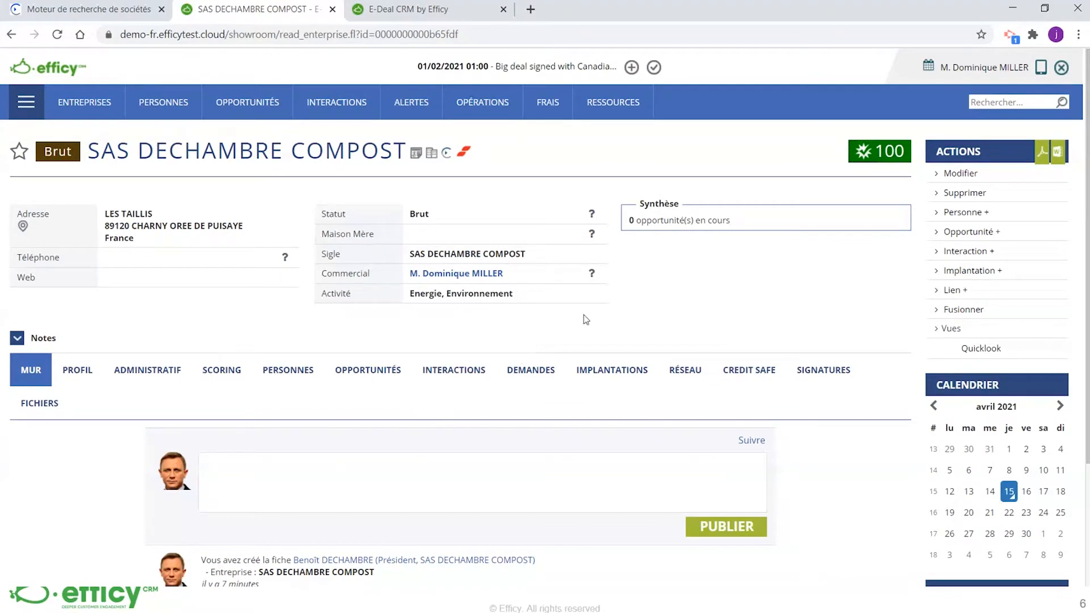
click(747, 369)
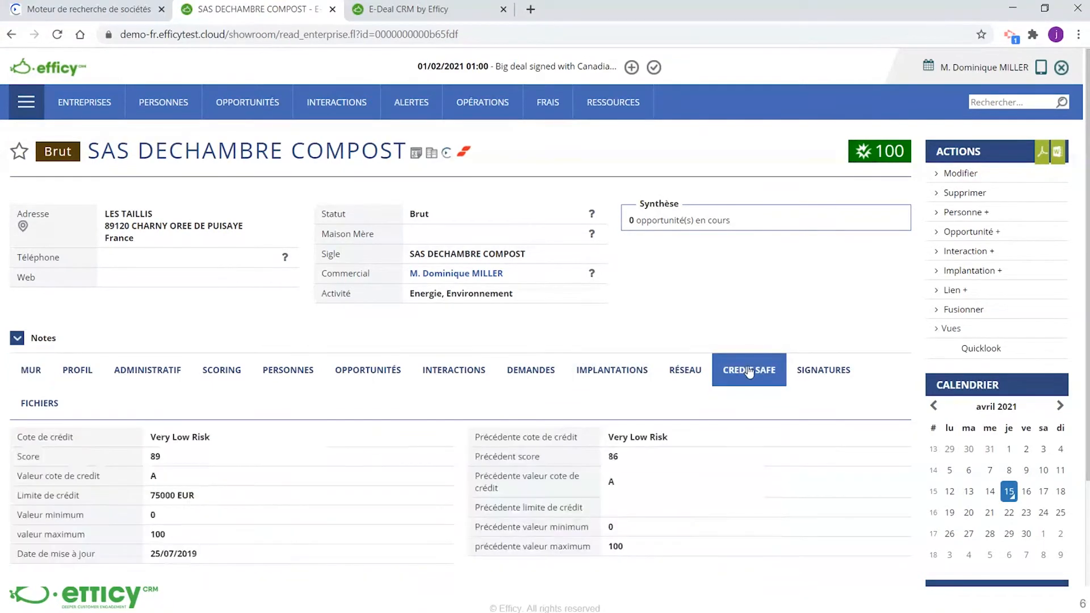
scroll(634, 400, down, 1)
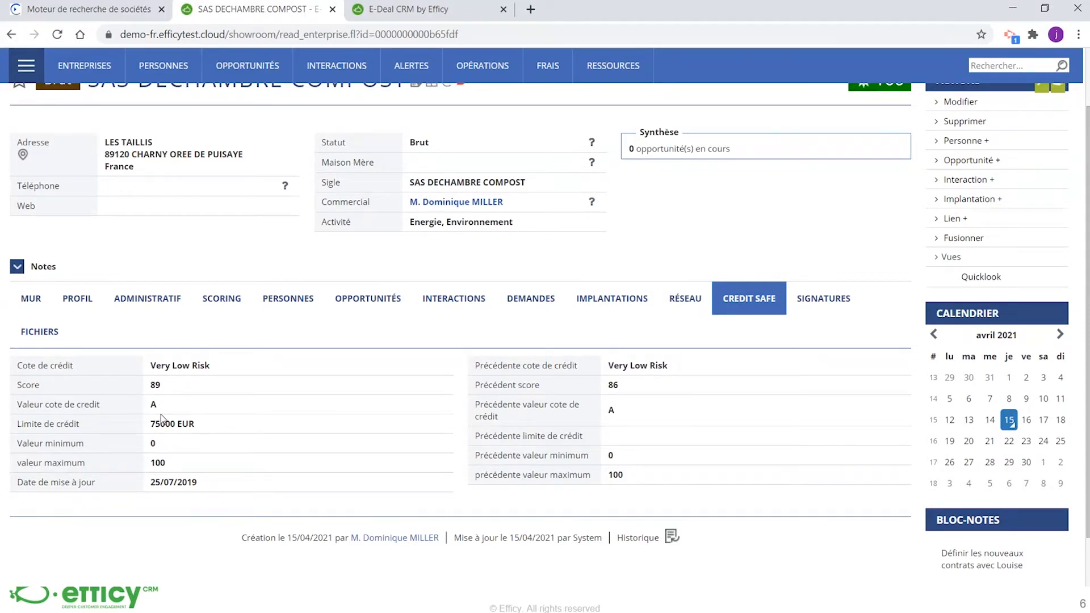
scroll(162, 419, up, 2)
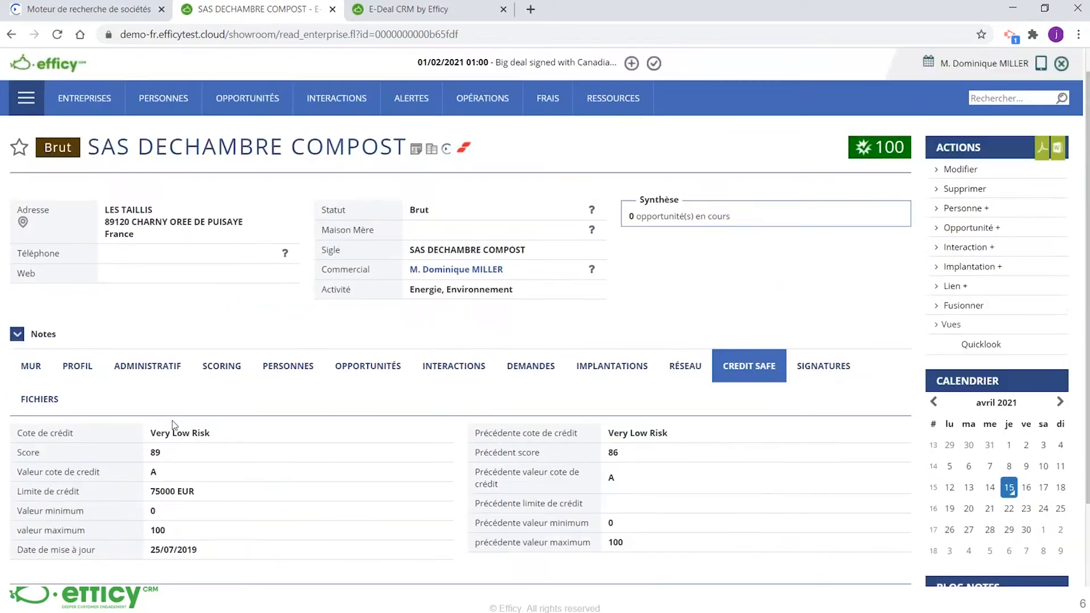
Search Credit Safe again for SAS DECHAMBRE COMPOST to check how the purchased company is listed
mouse_move(90, 101)
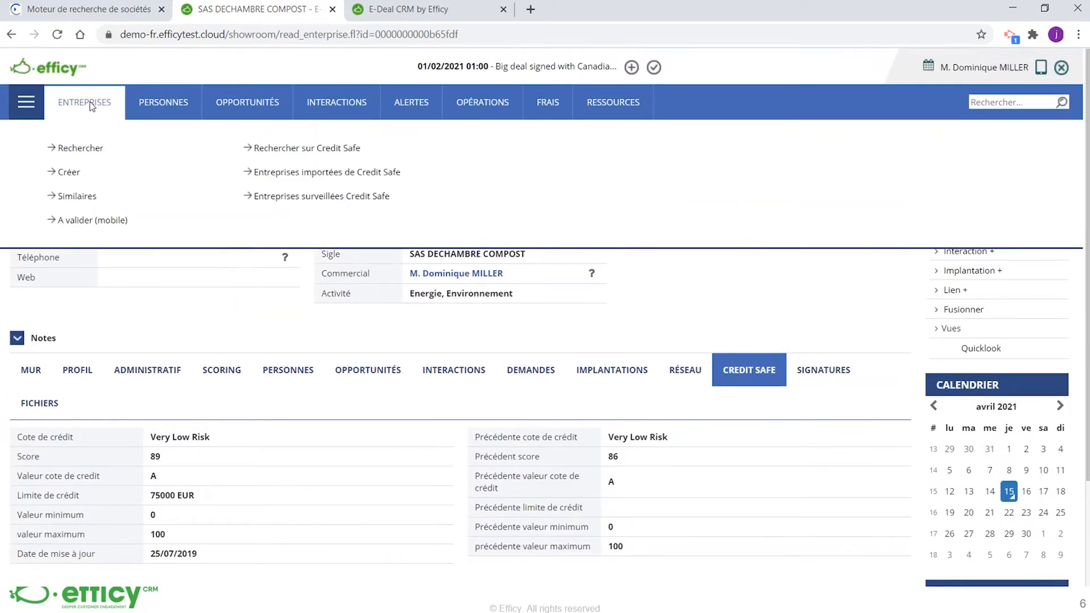
click(298, 149)
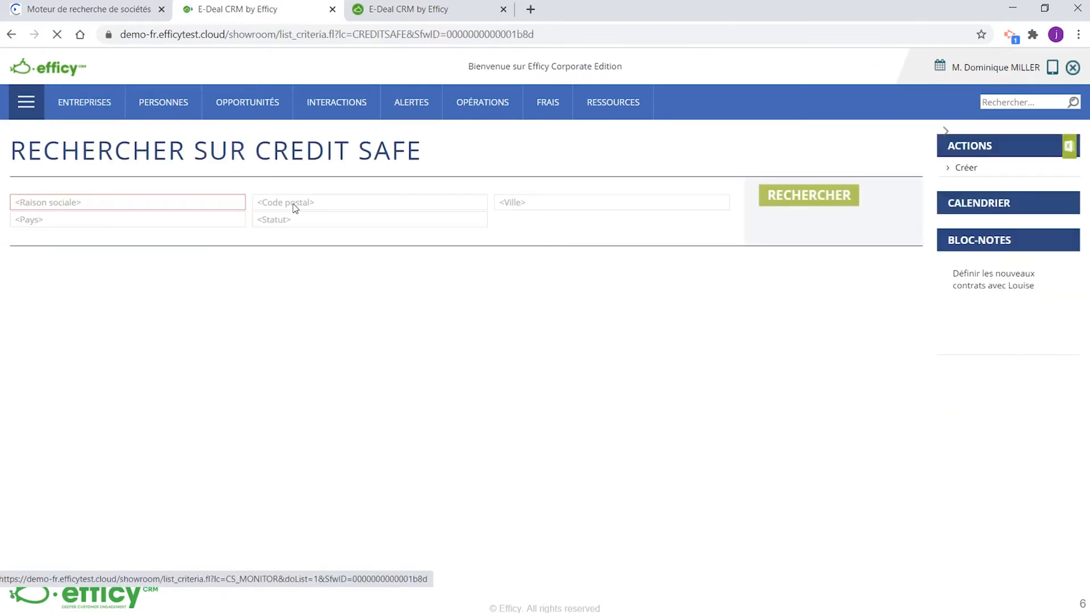
click(170, 202)
key(ctrl+v)
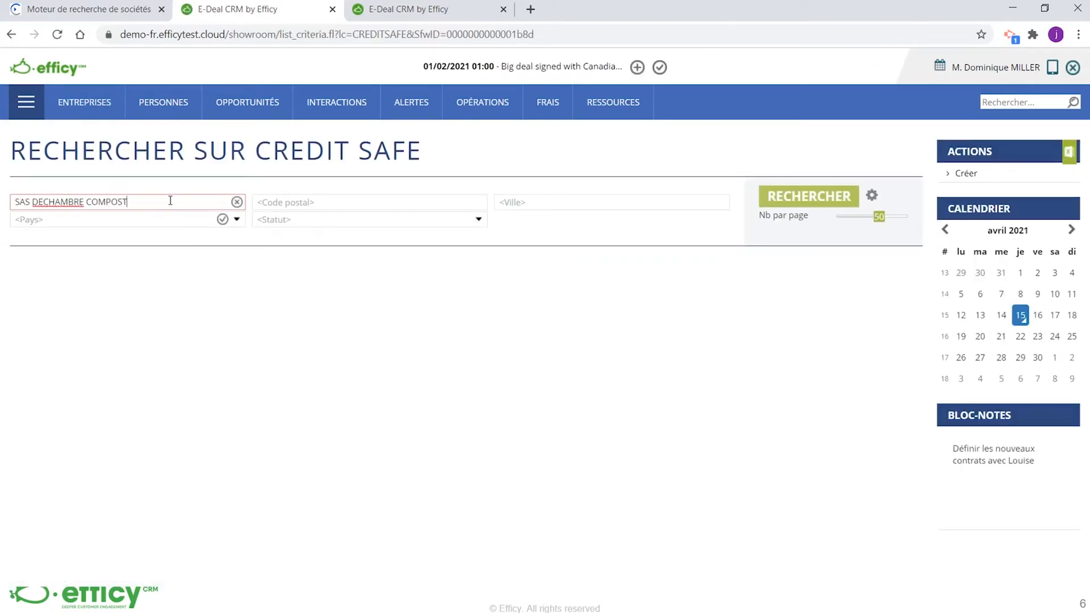
click(830, 203)
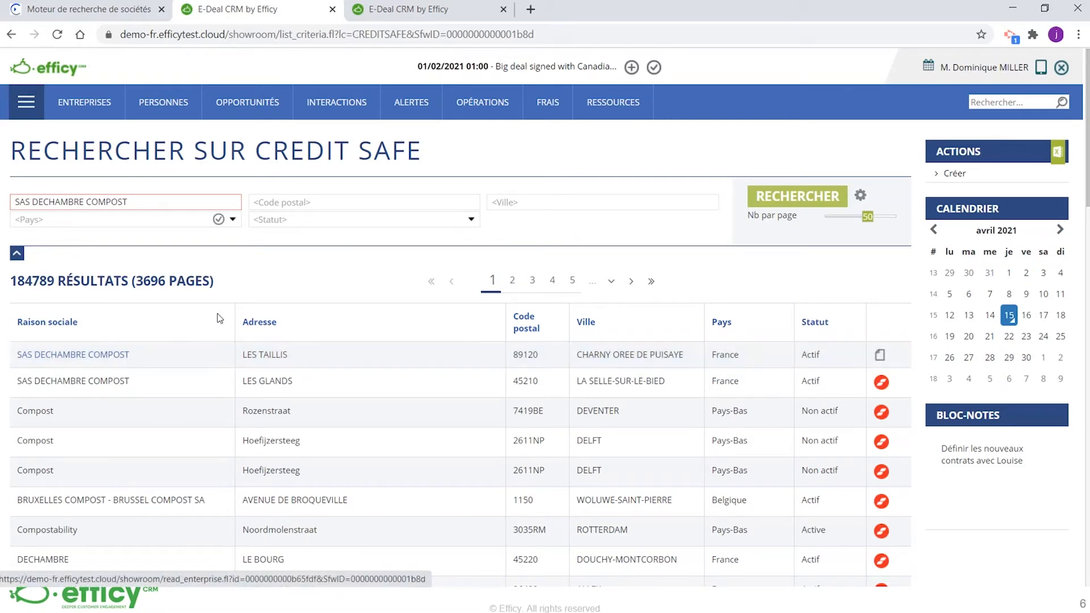
Open the list of companies monitored by Credit Safe and review their ratings, scores and credit limits
mouse_move(104, 102)
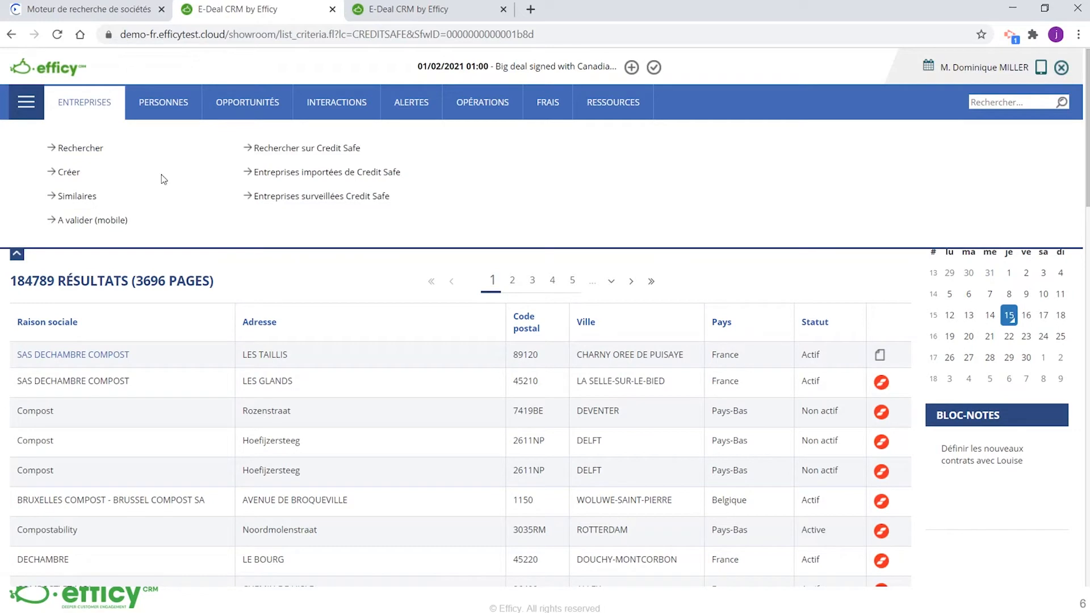
click(282, 199)
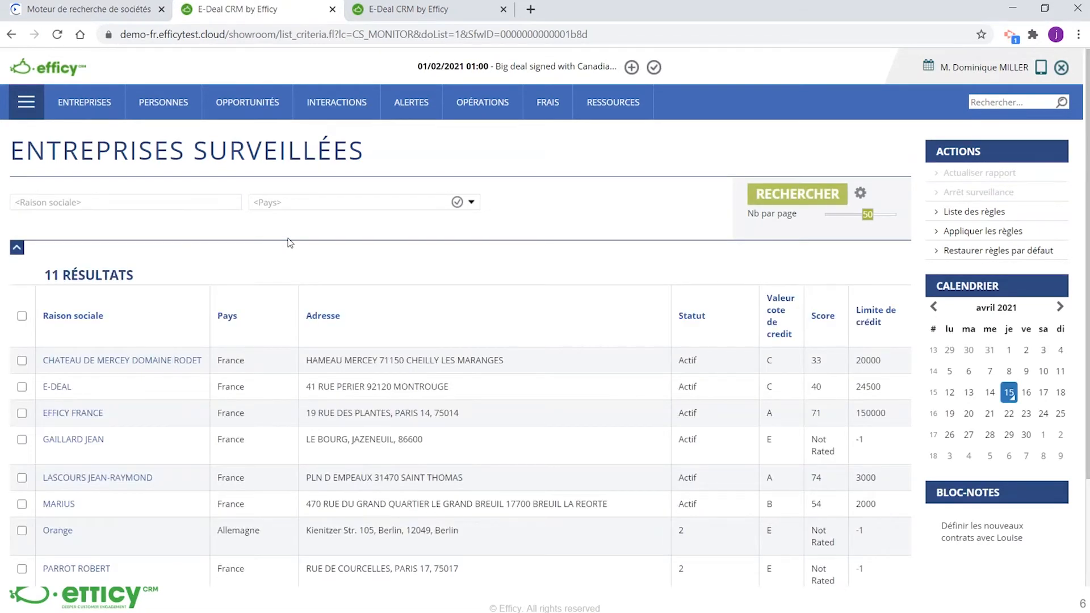
scroll(290, 243, down, 3)
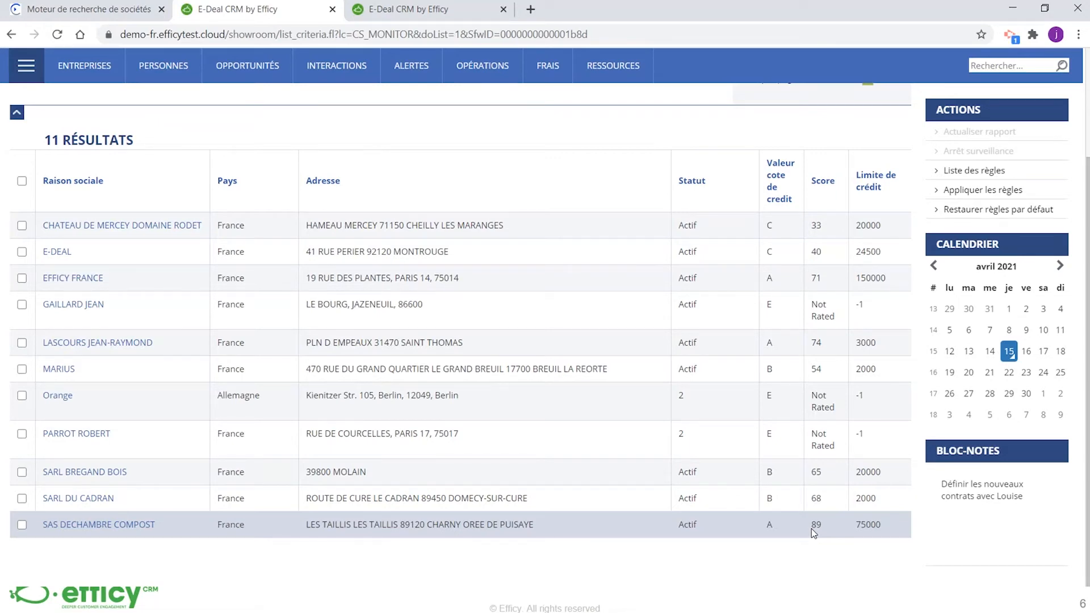
scroll(810, 530, up, 3)
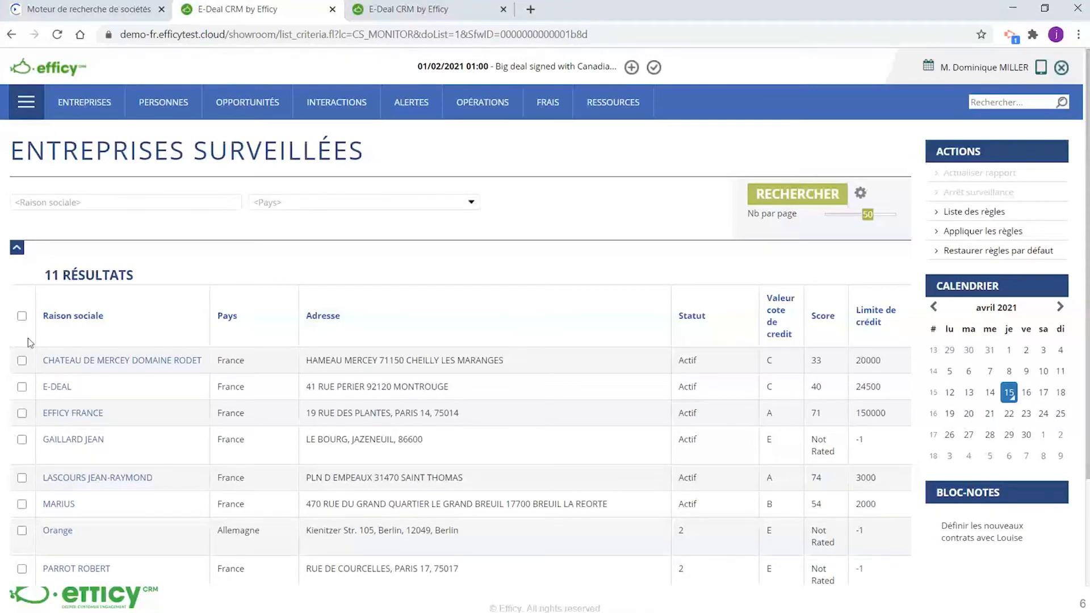
Select SAS DECHAMBRE COMPOST and SARL DU CADRAN in the monitored companies list
scroll(32, 337, down, 1)
scroll(32, 337, down, 2)
click(21, 524)
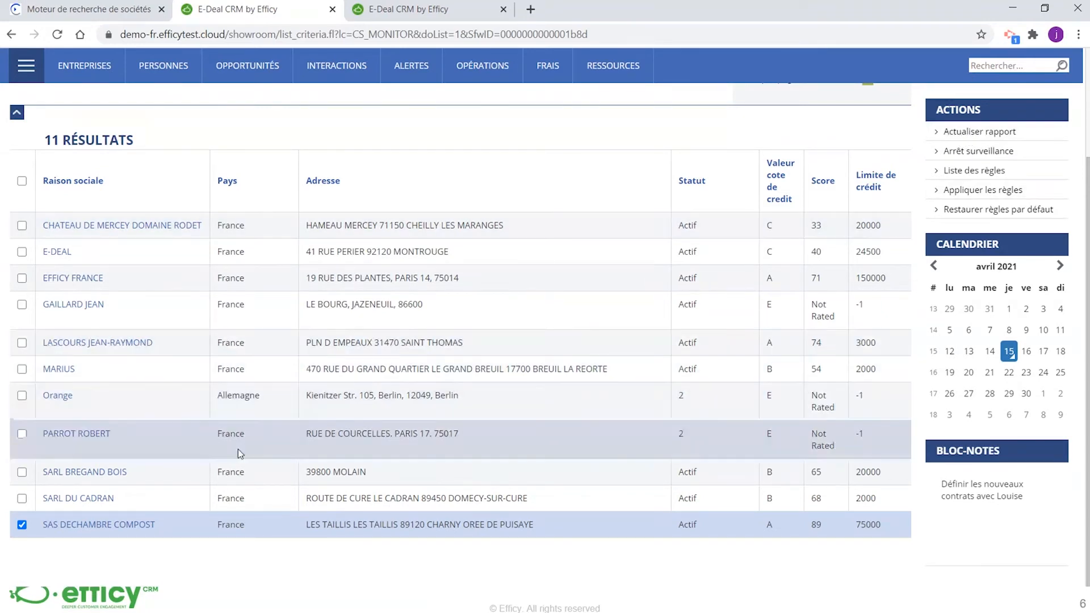
click(22, 499)
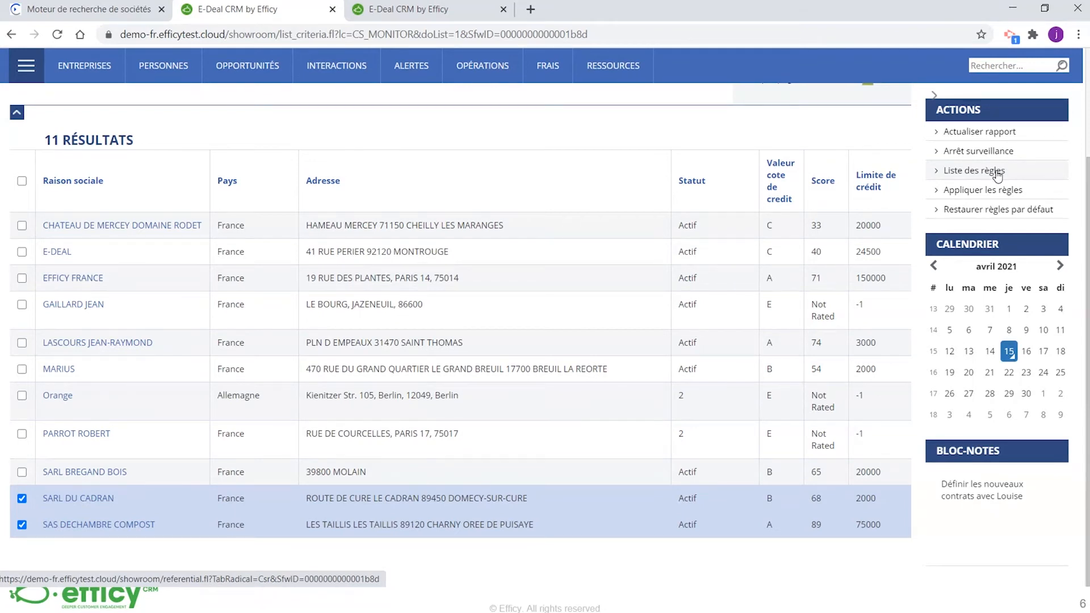
Open the monitoring rules list in a separate tab, examine the Credit Safe Event Rules table, and return to the monitored companies
middle_click(987, 170)
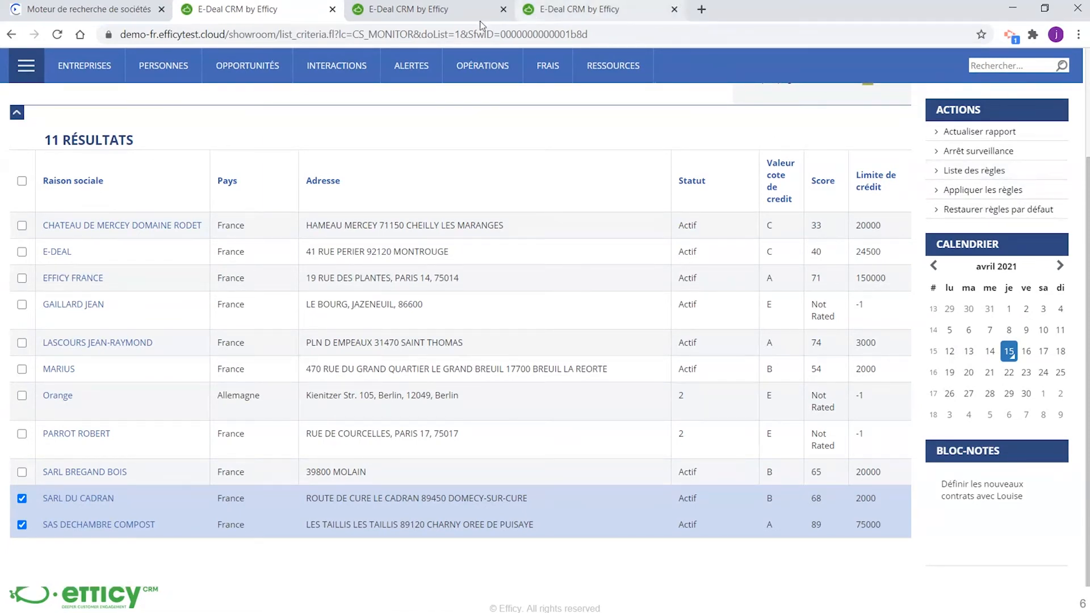
click(448, 15)
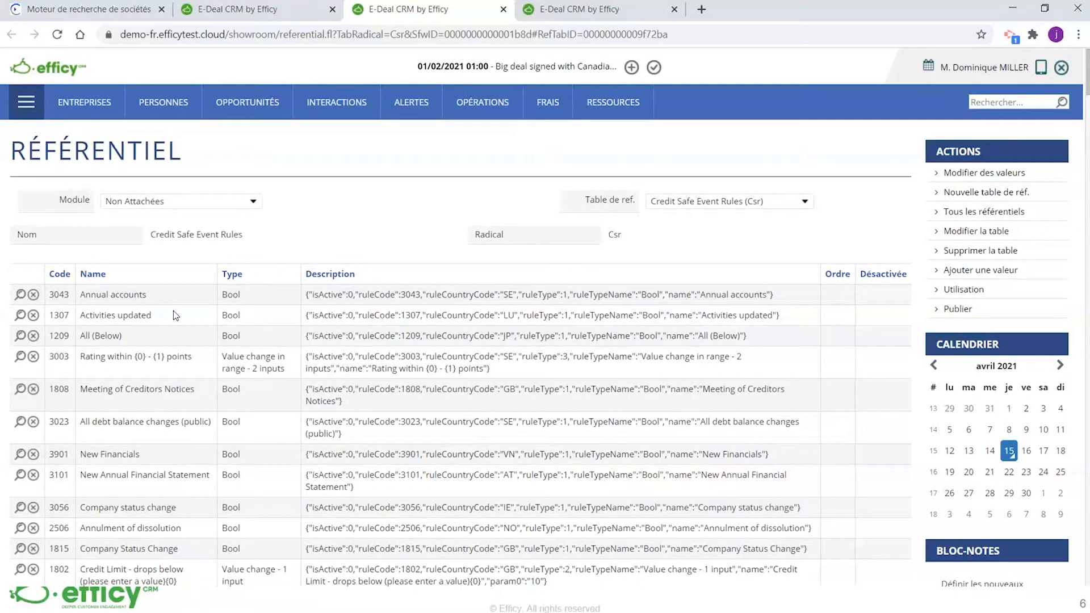
scroll(172, 311, down, 1)
scroll(177, 344, down, 1)
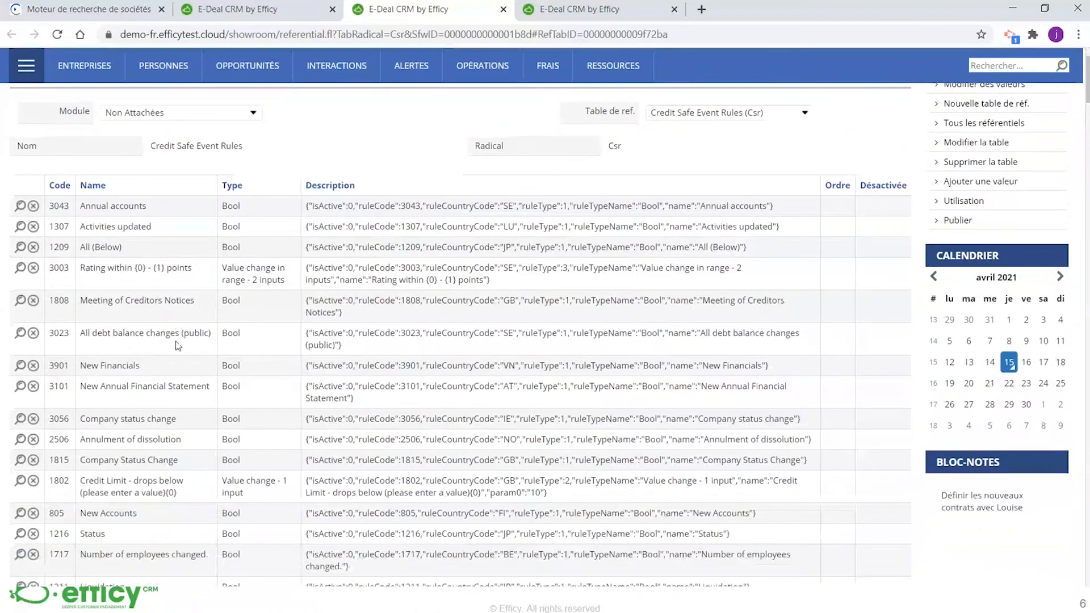
scroll(178, 341, up, 2)
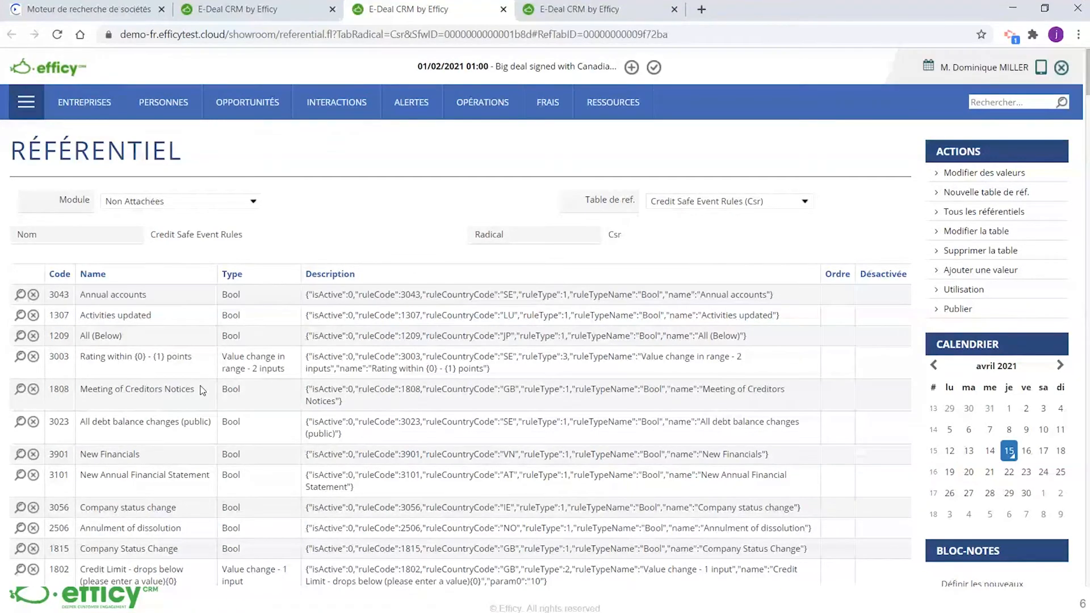
click(266, 17)
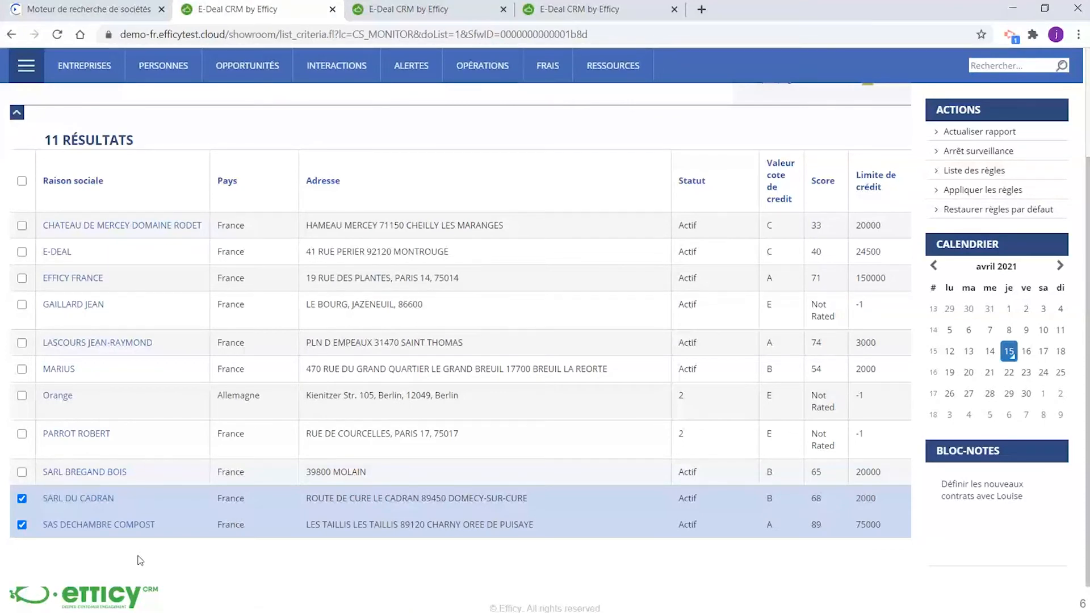
key(alt+Tab)
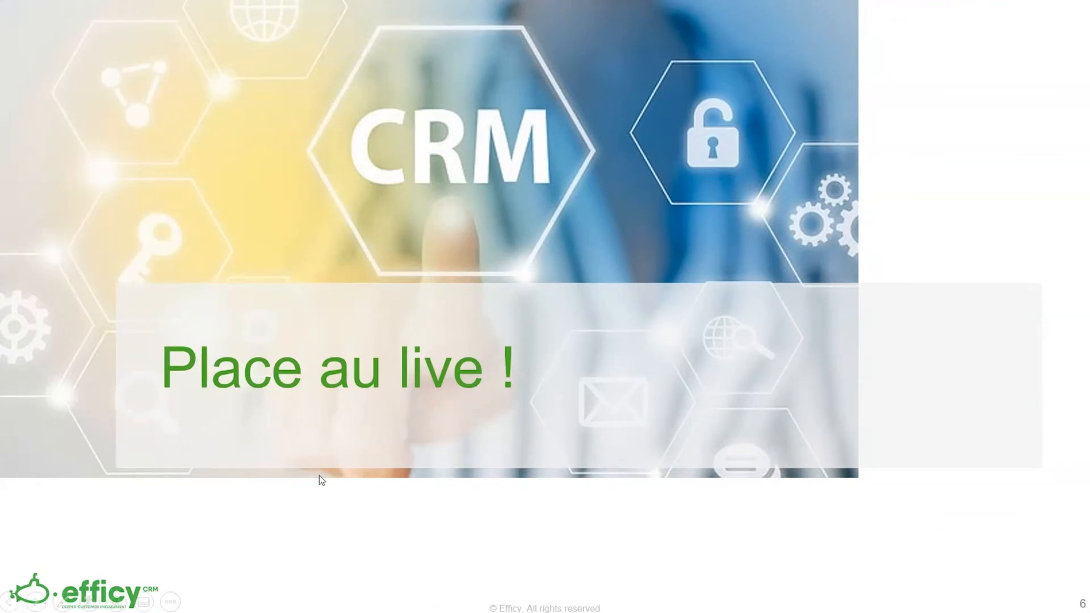
click(325, 431)
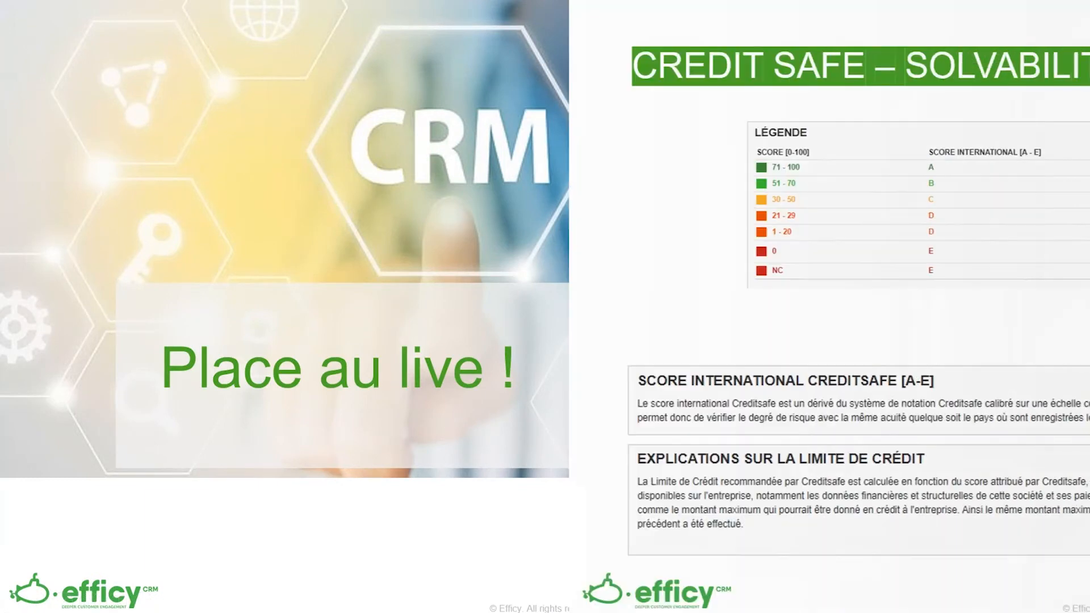